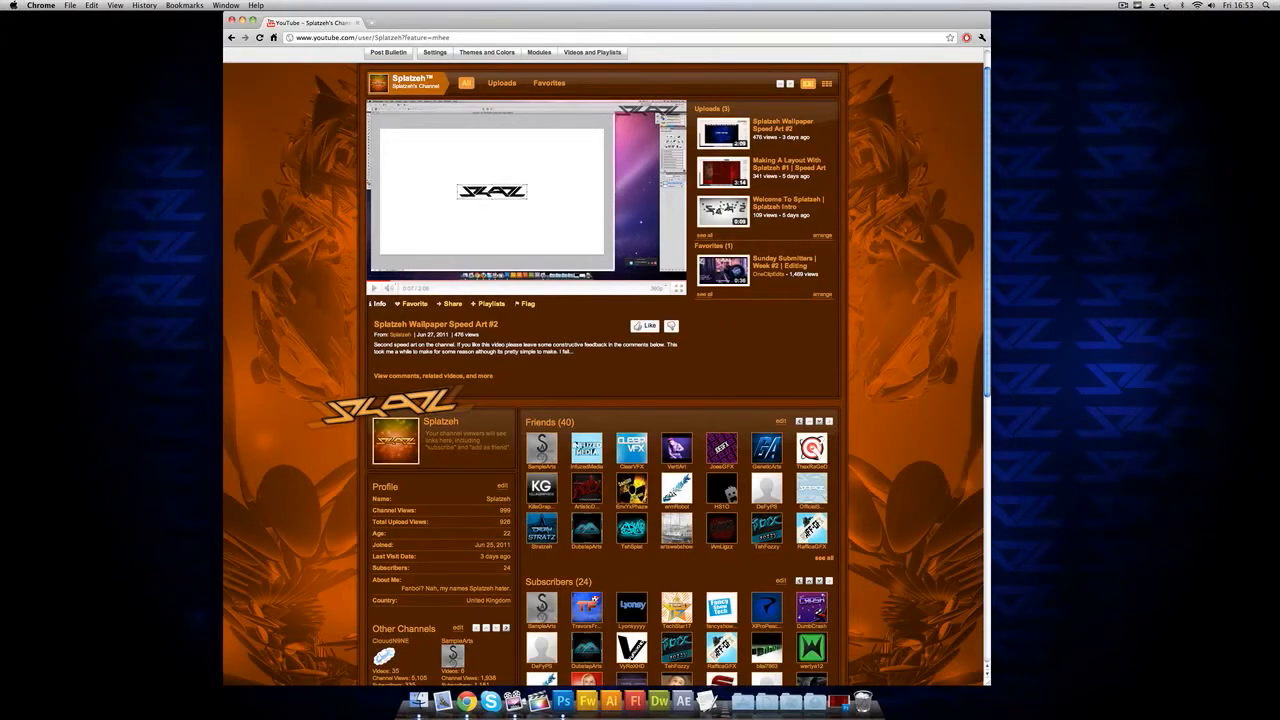
- Look over the YouTube channel page's layout, switch to Photoshop and restore the minimised 1.psd document
scroll(790, 279, down, 3)
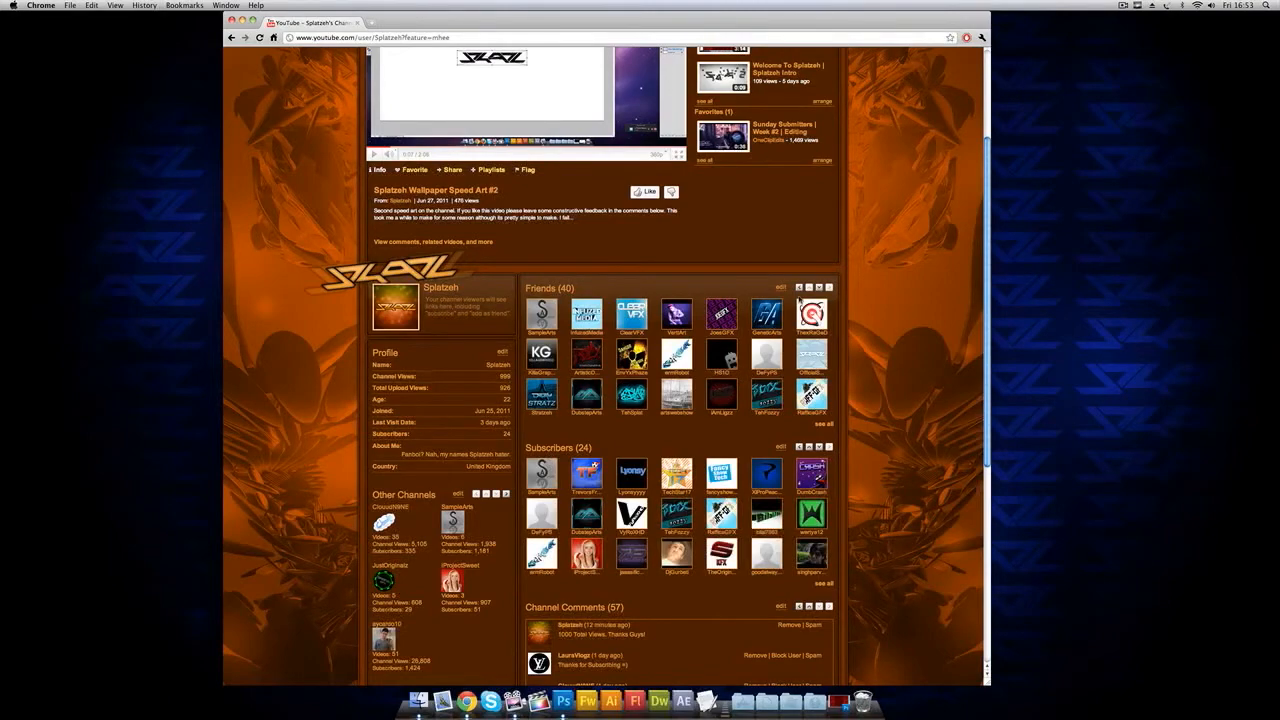
scroll(722, 358, up, 4)
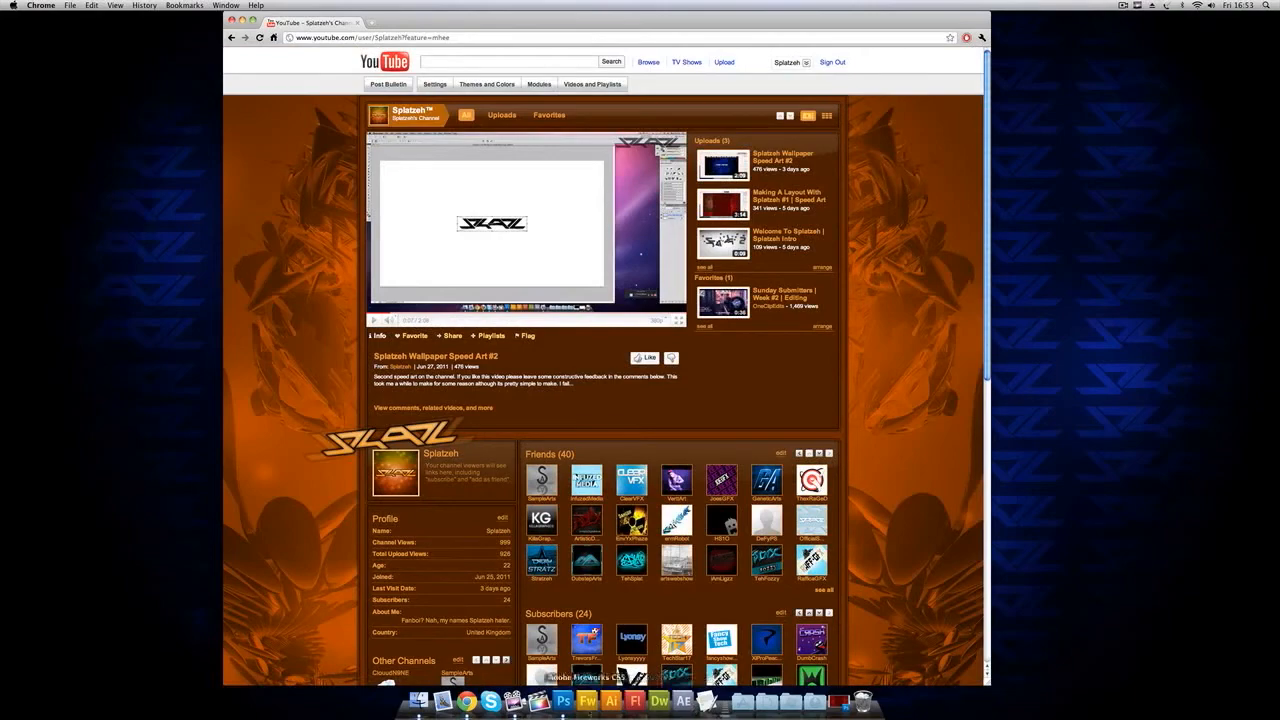
click(563, 700)
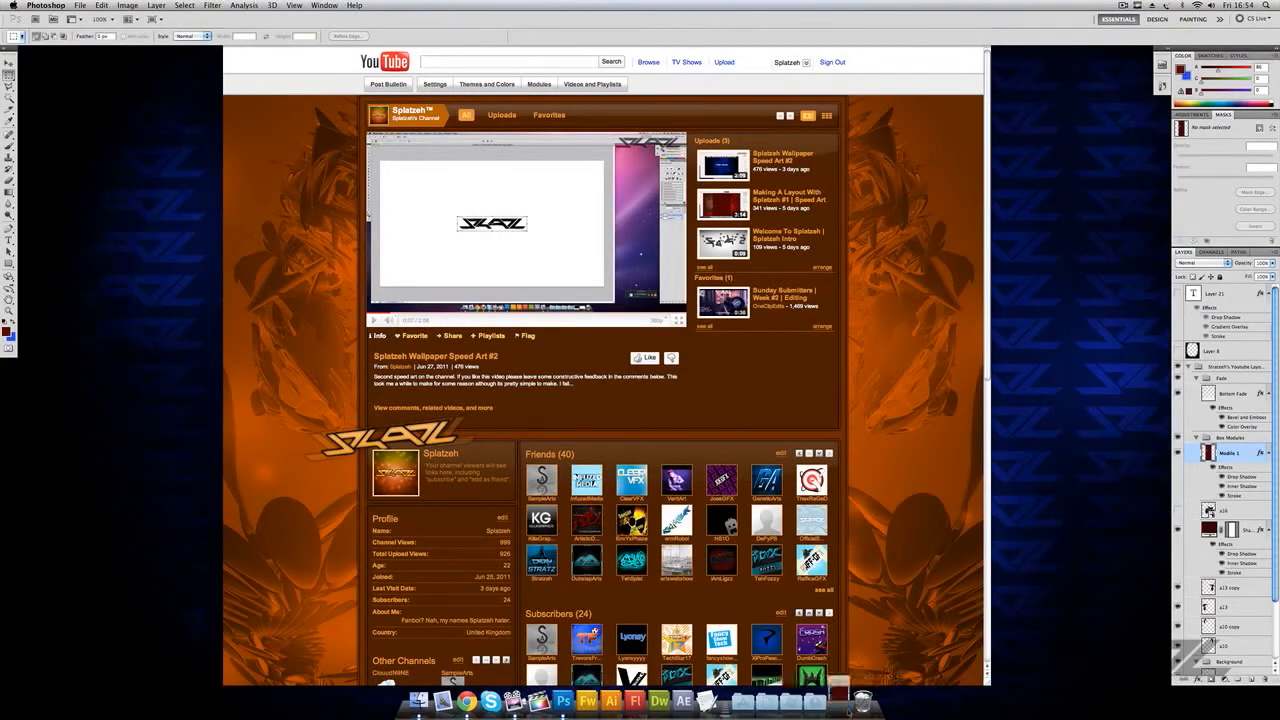
click(842, 700)
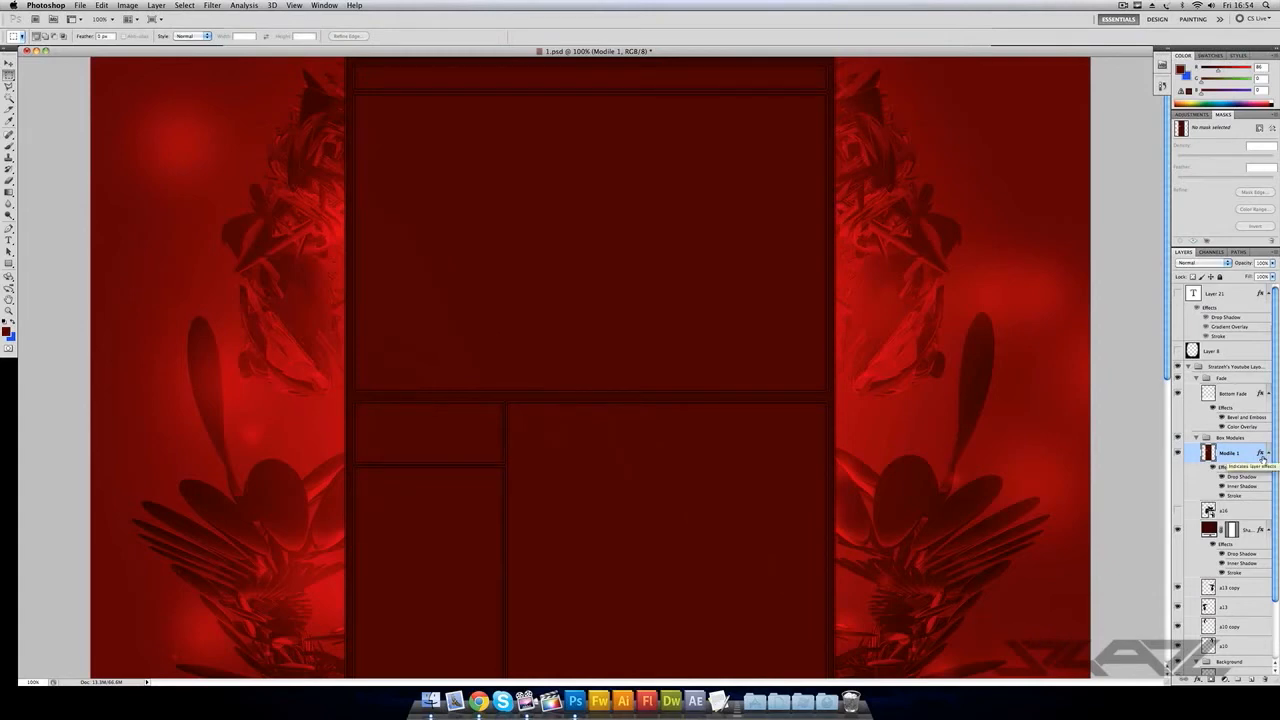
- Review the Modile 1 layer's Drop Shadow, Inner Shadow and Stroke settings, including the stroke colour
double_click(1226, 466)
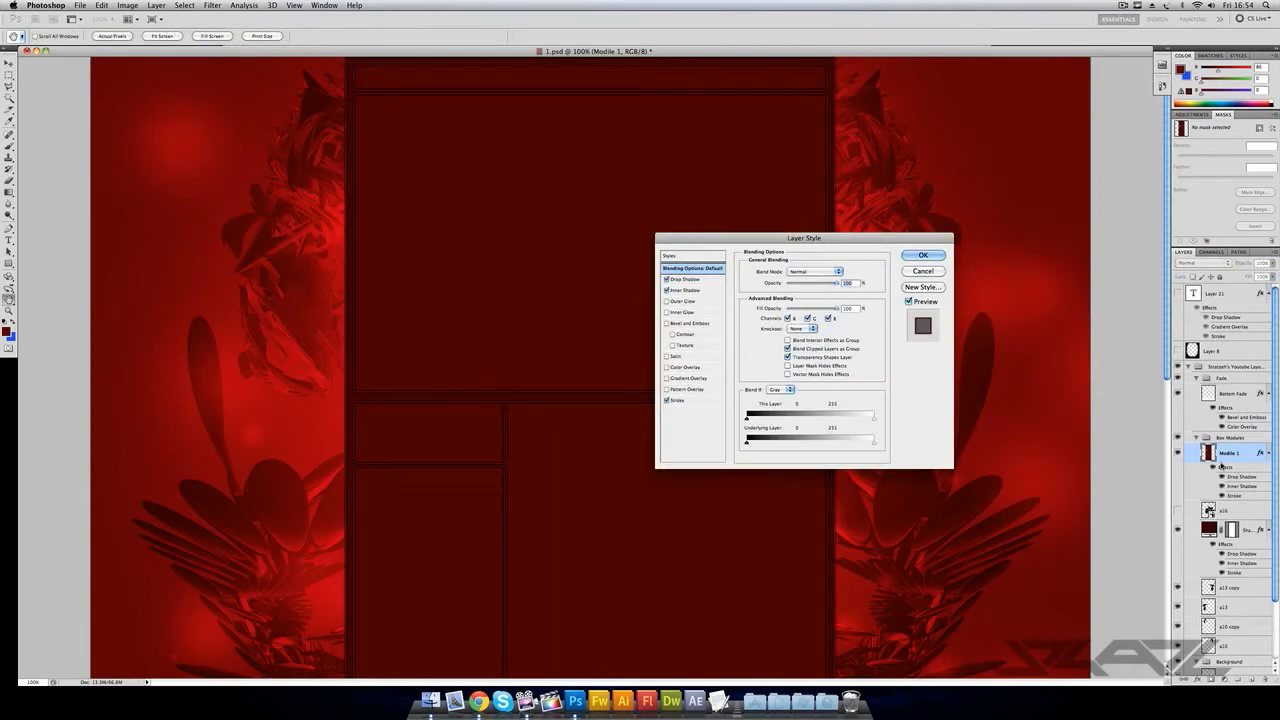
click(682, 279)
drag(684, 240, 501, 212)
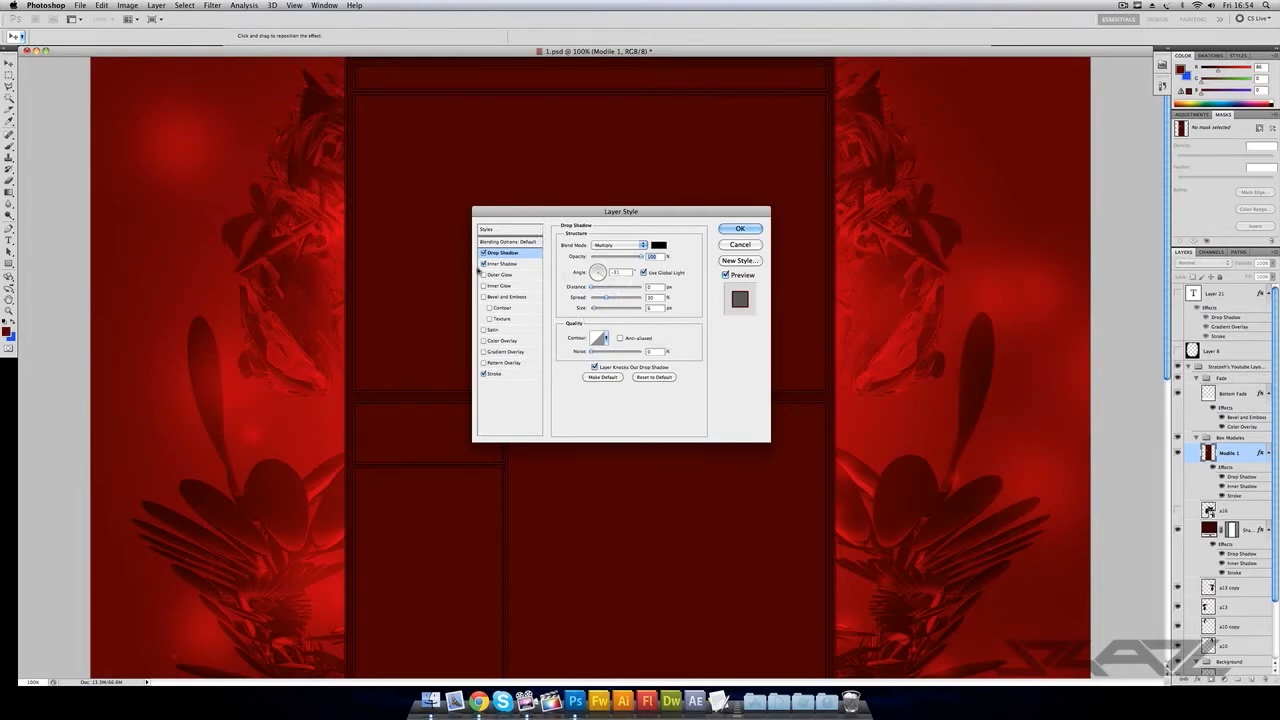
click(536, 264)
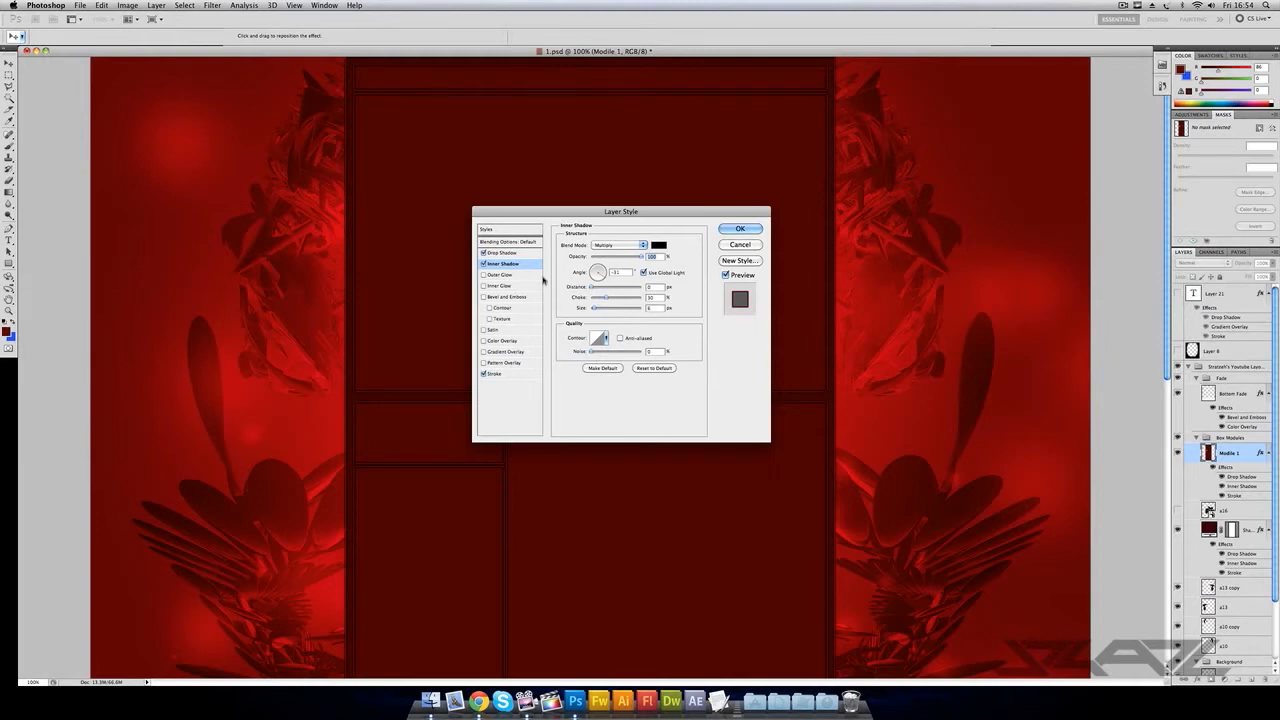
click(519, 372)
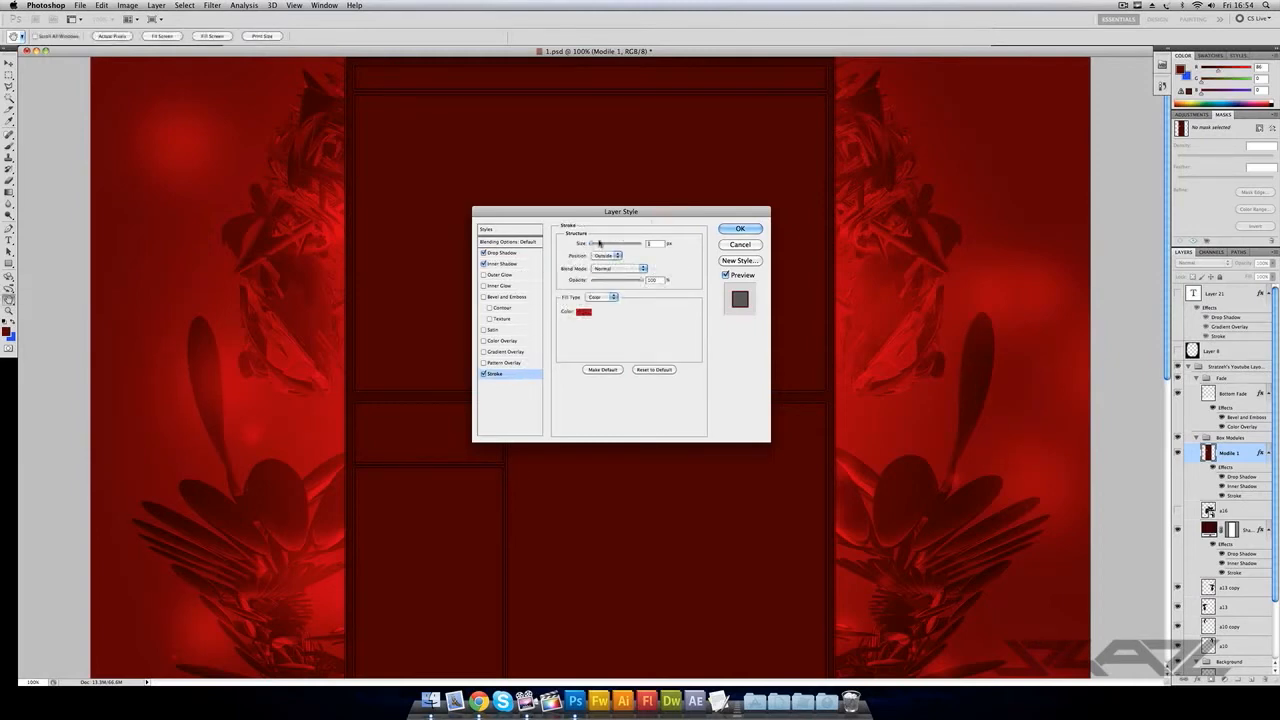
click(588, 312)
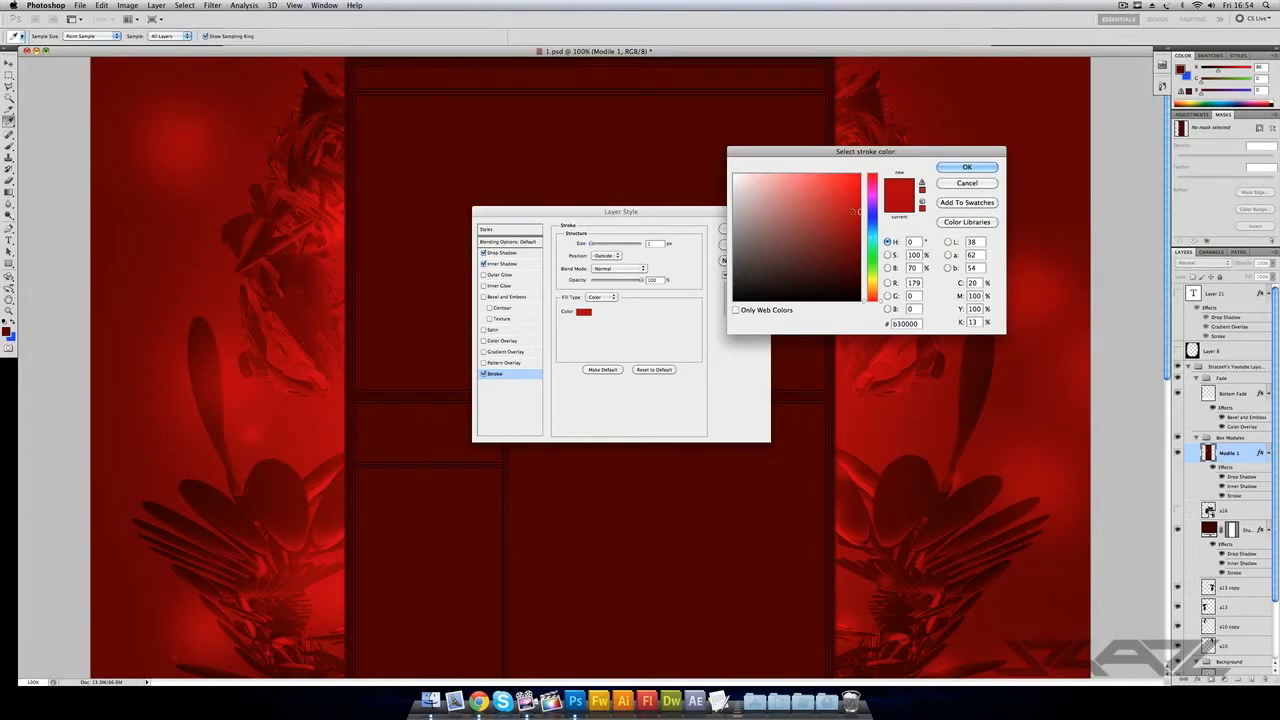
click(978, 168)
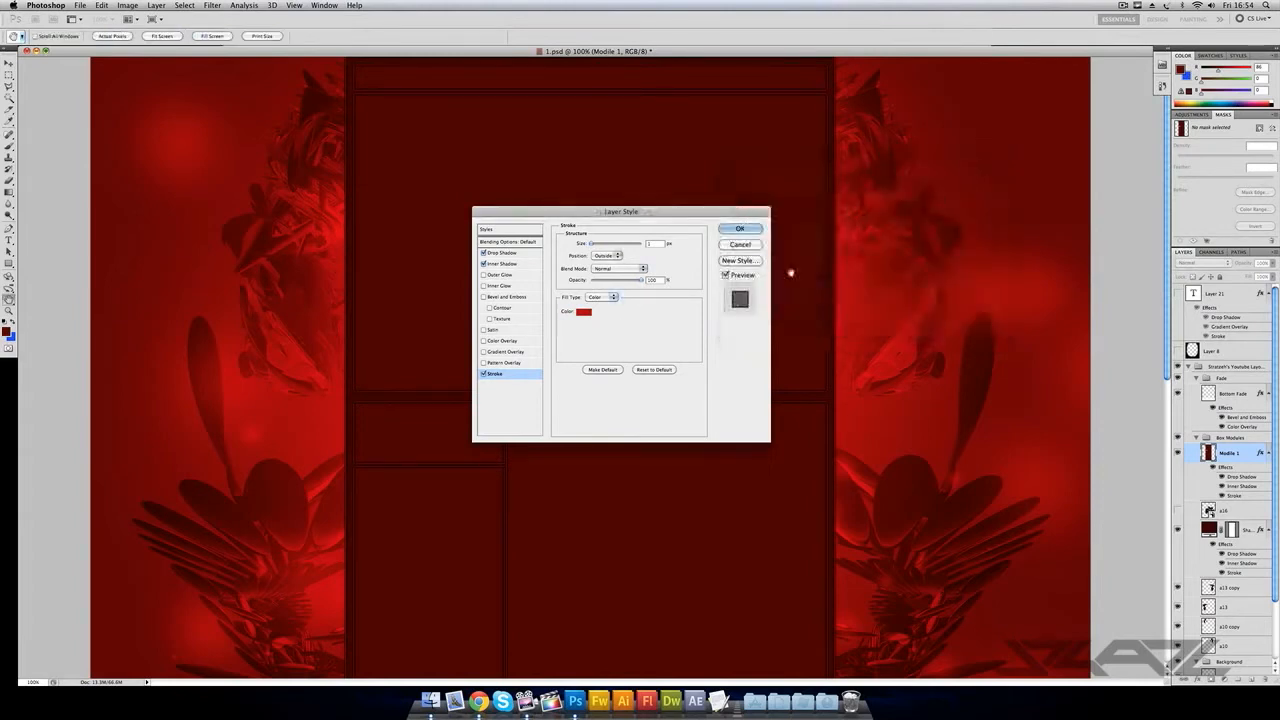
click(741, 229)
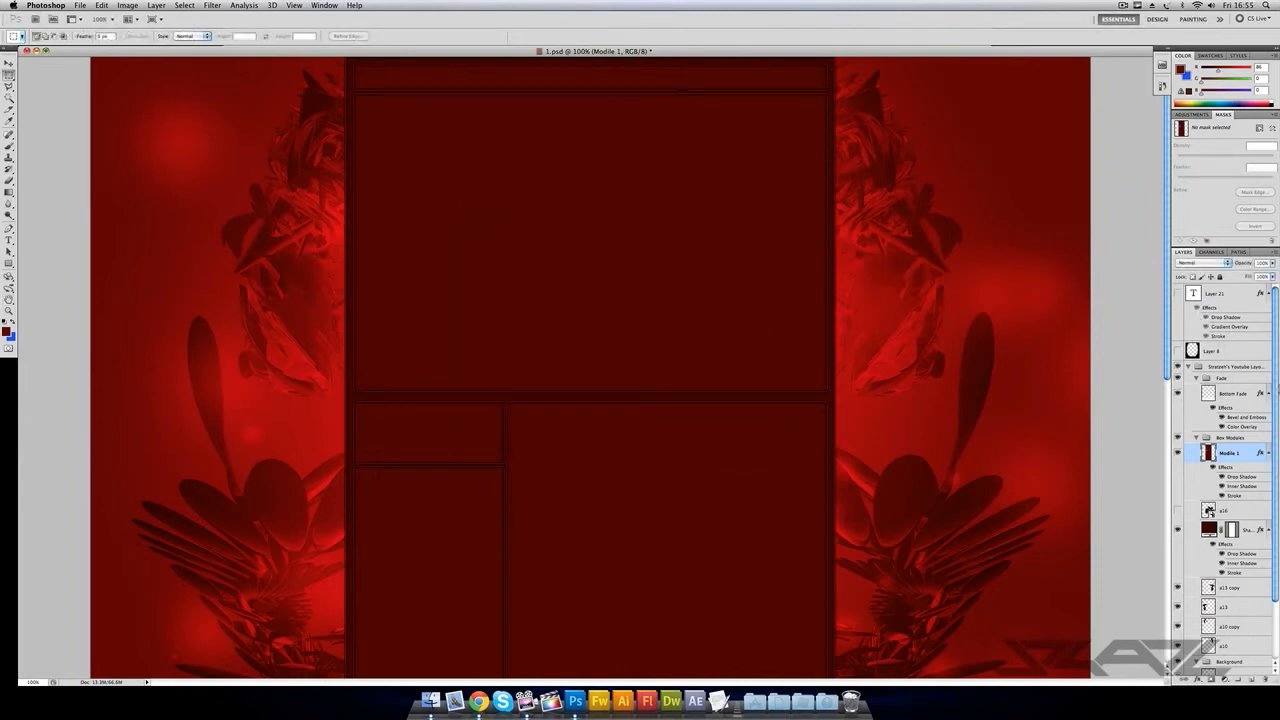
- Create a new layer above Modile 1 and clip it to that layer with a clipping mask
drag(1241, 446, 1248, 678)
click(1248, 678)
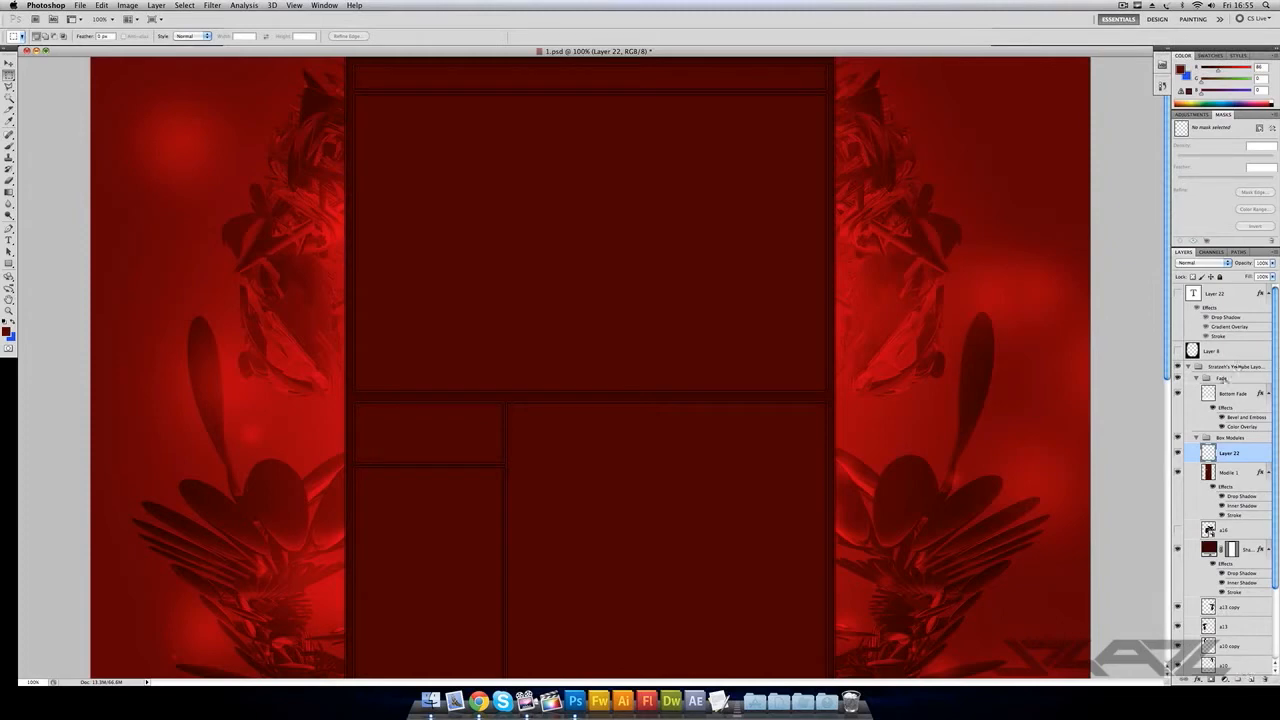
right_click(1234, 454)
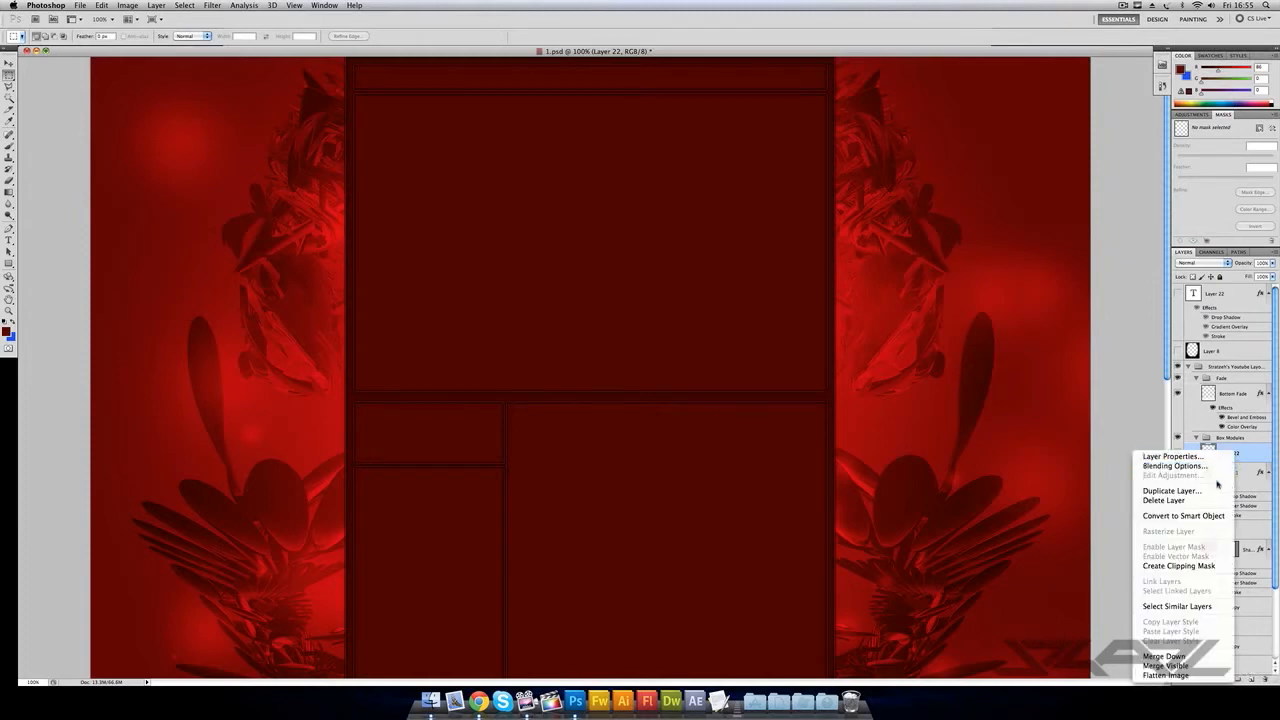
click(1195, 566)
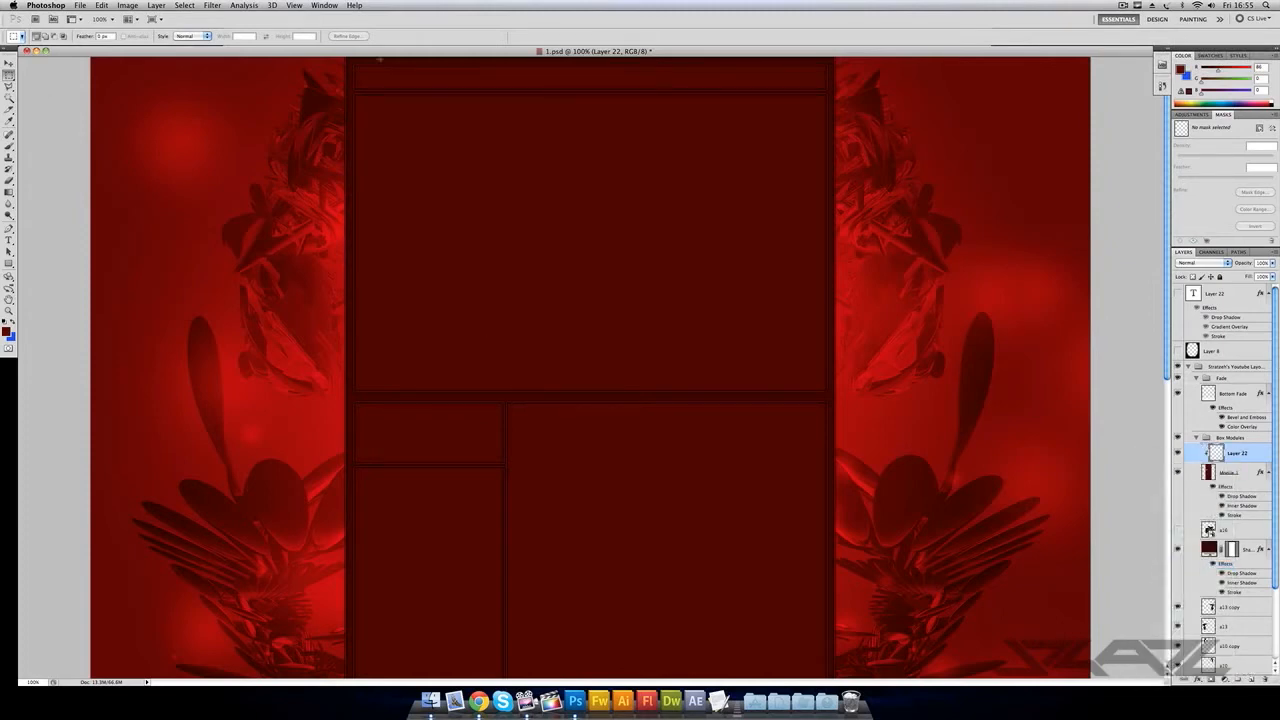
- Make a rectangular selection over the upper half of the header box and set up a white Foreground to Transparent gradient
click(8, 75)
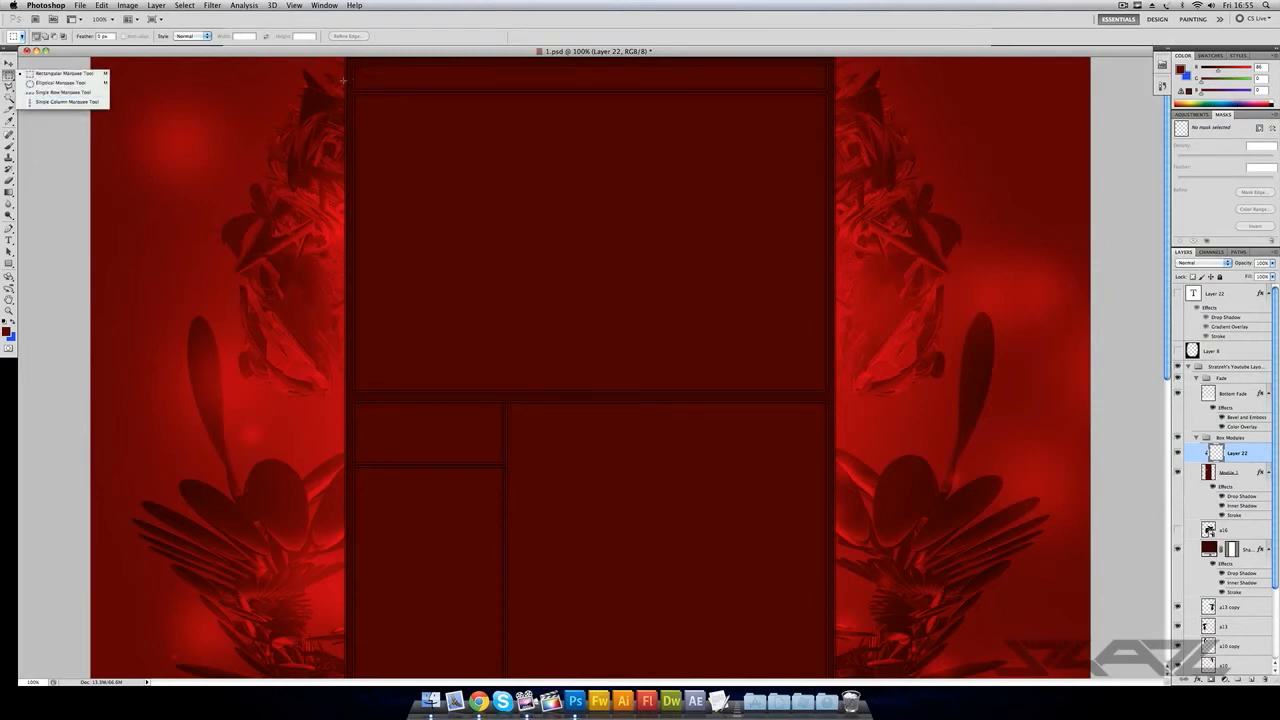
drag(344, 78, 797, 62)
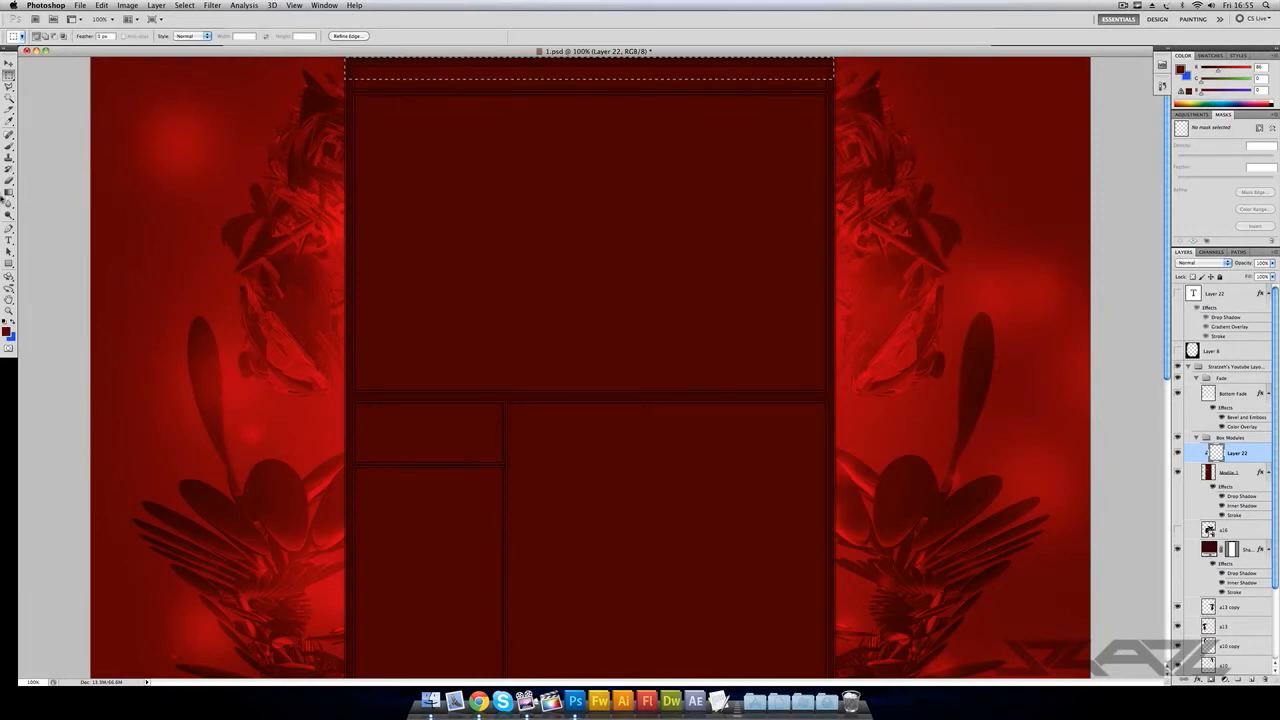
click(9, 191)
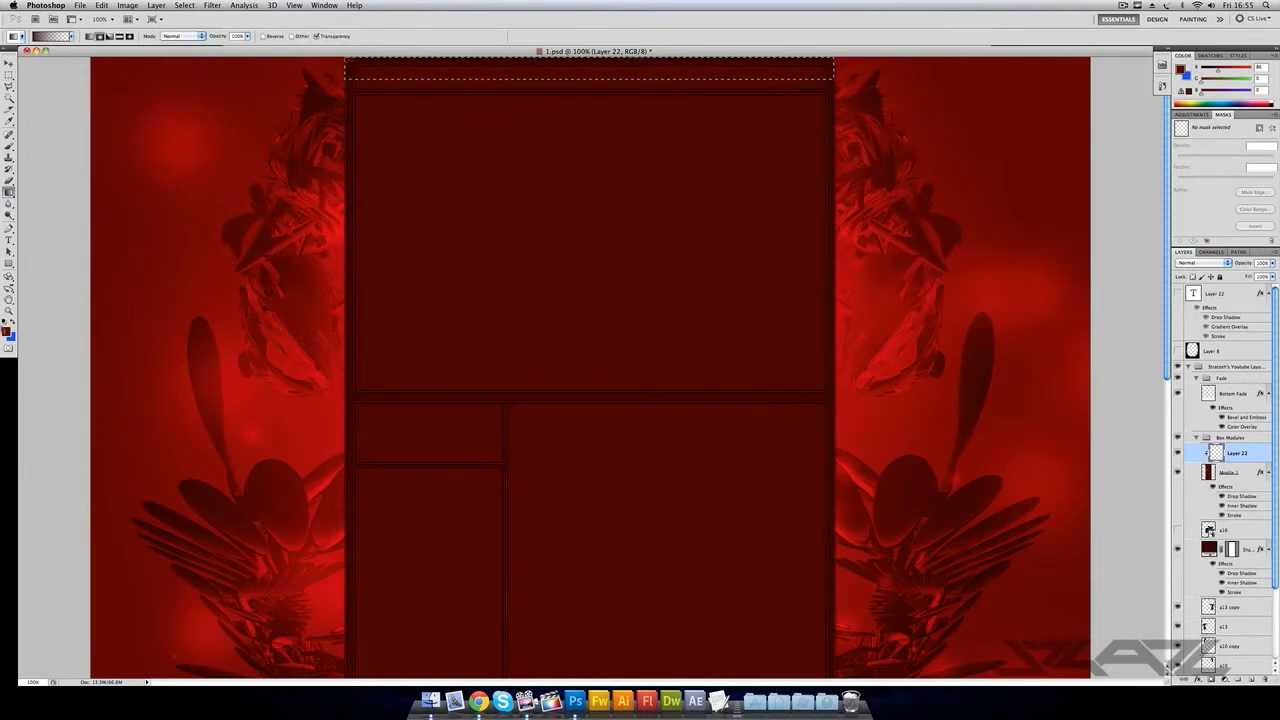
click(6, 330)
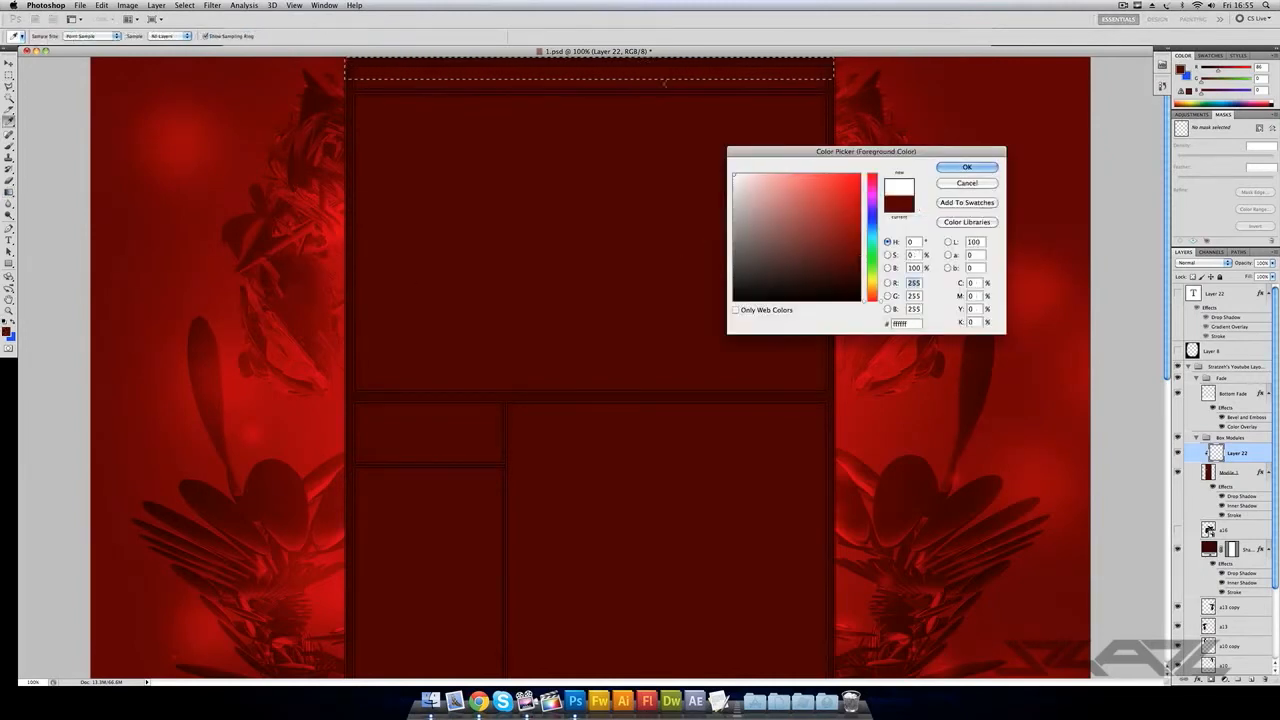
click(963, 167)
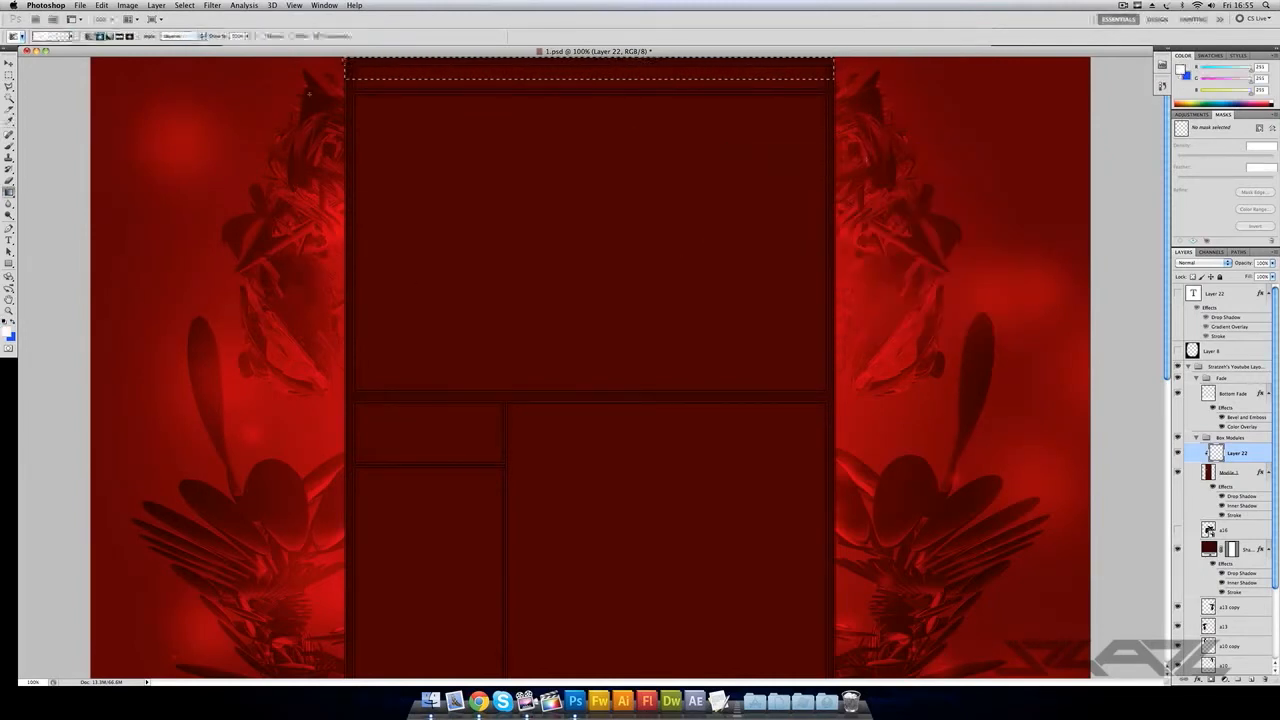
click(55, 36)
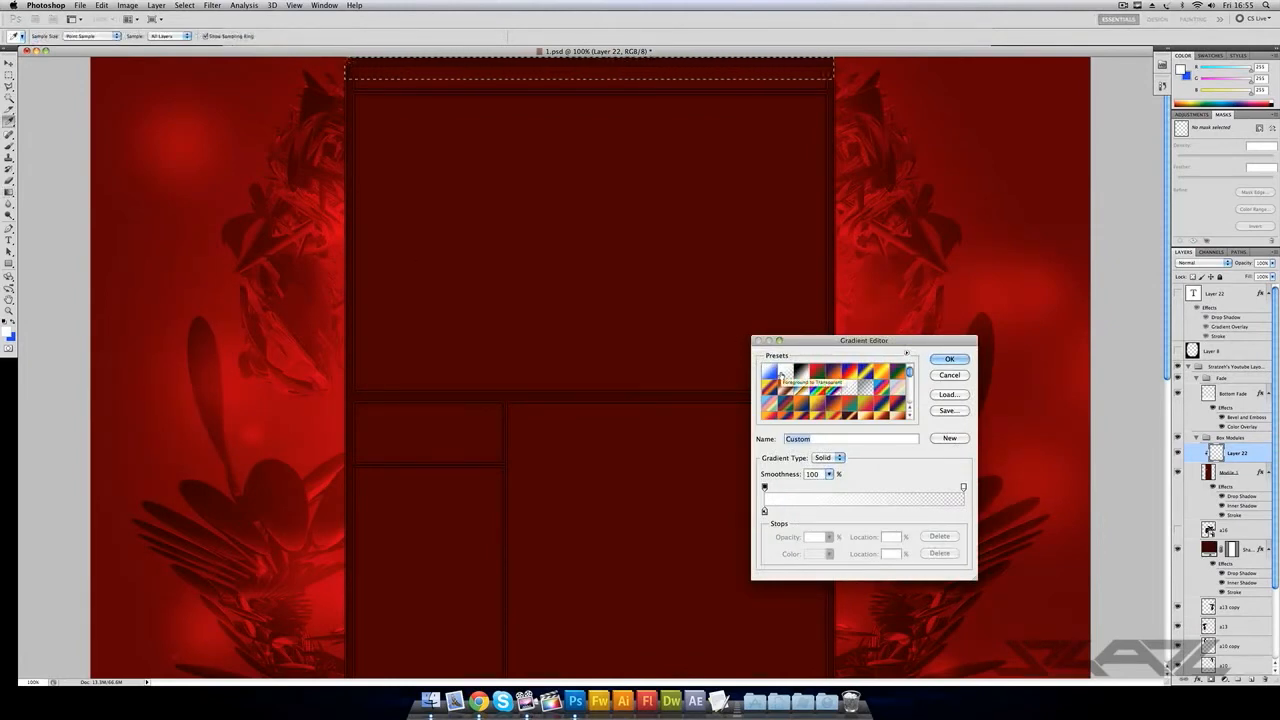
click(781, 374)
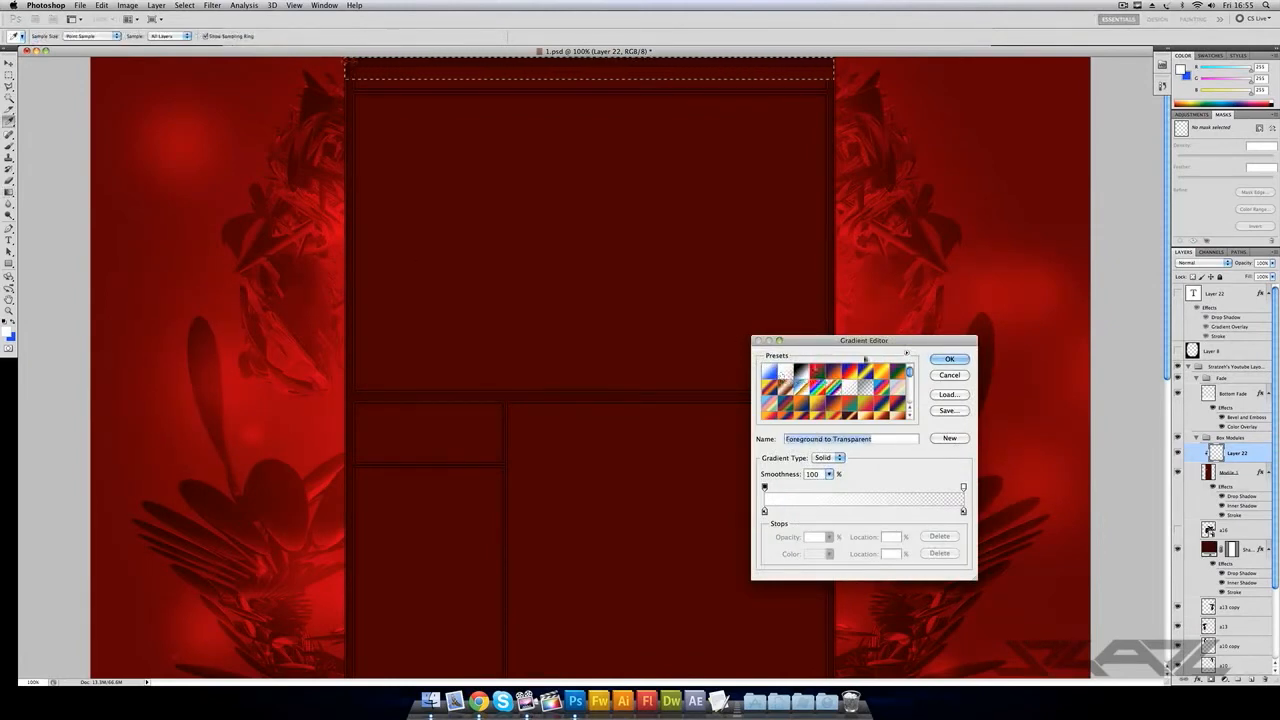
click(949, 359)
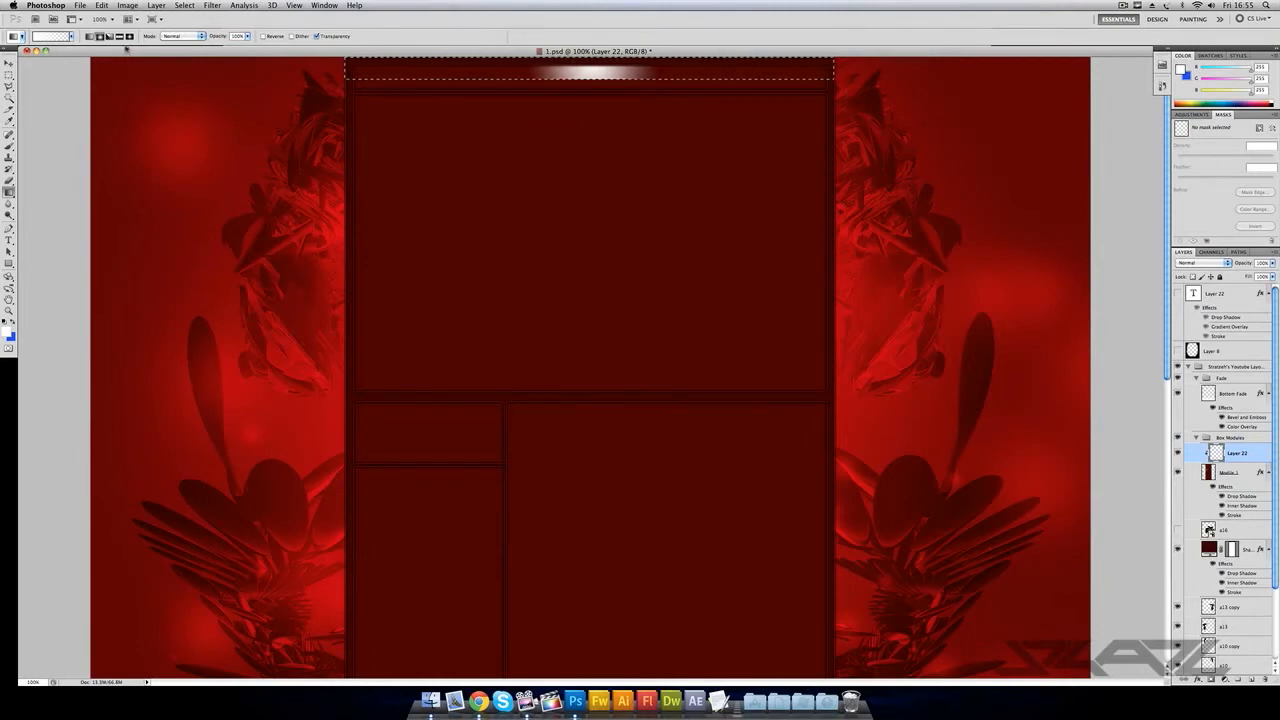
- Replace the radial gradient in the header selection with a vertical linear one, deselect, and set the layer's opacity to about 30%
key(super+z)
click(89, 36)
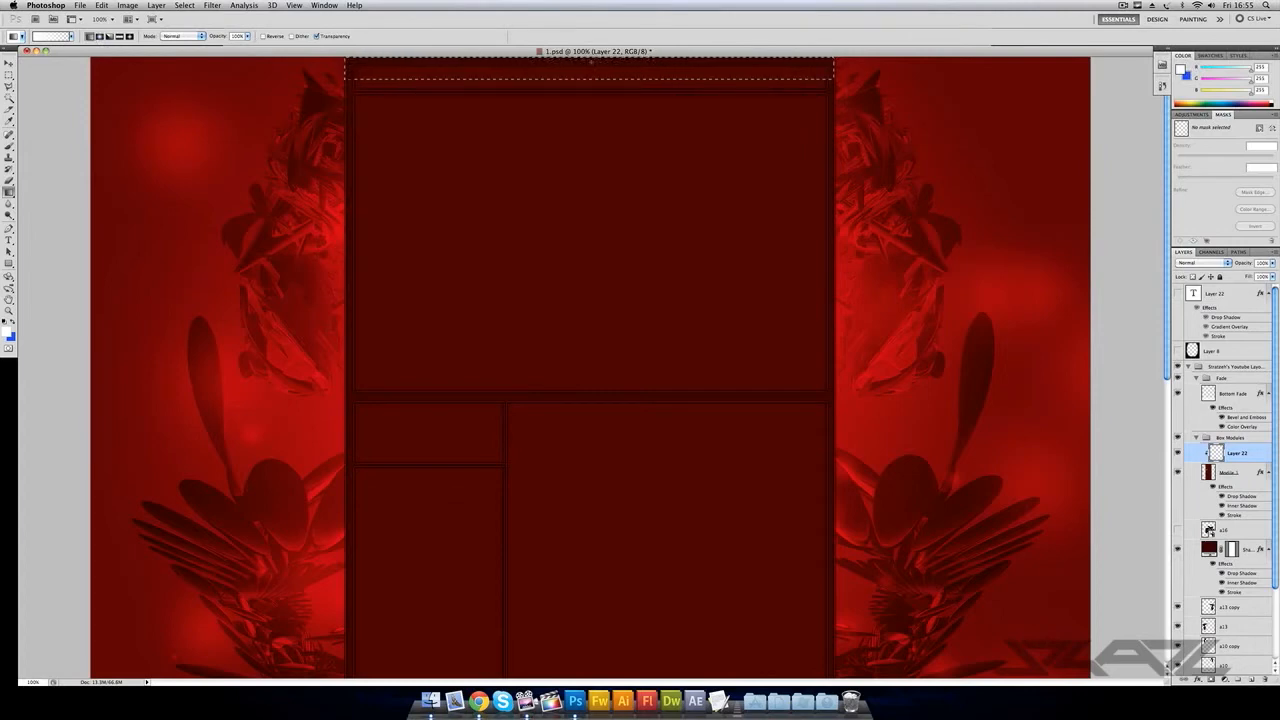
drag(584, 128, 588, 148)
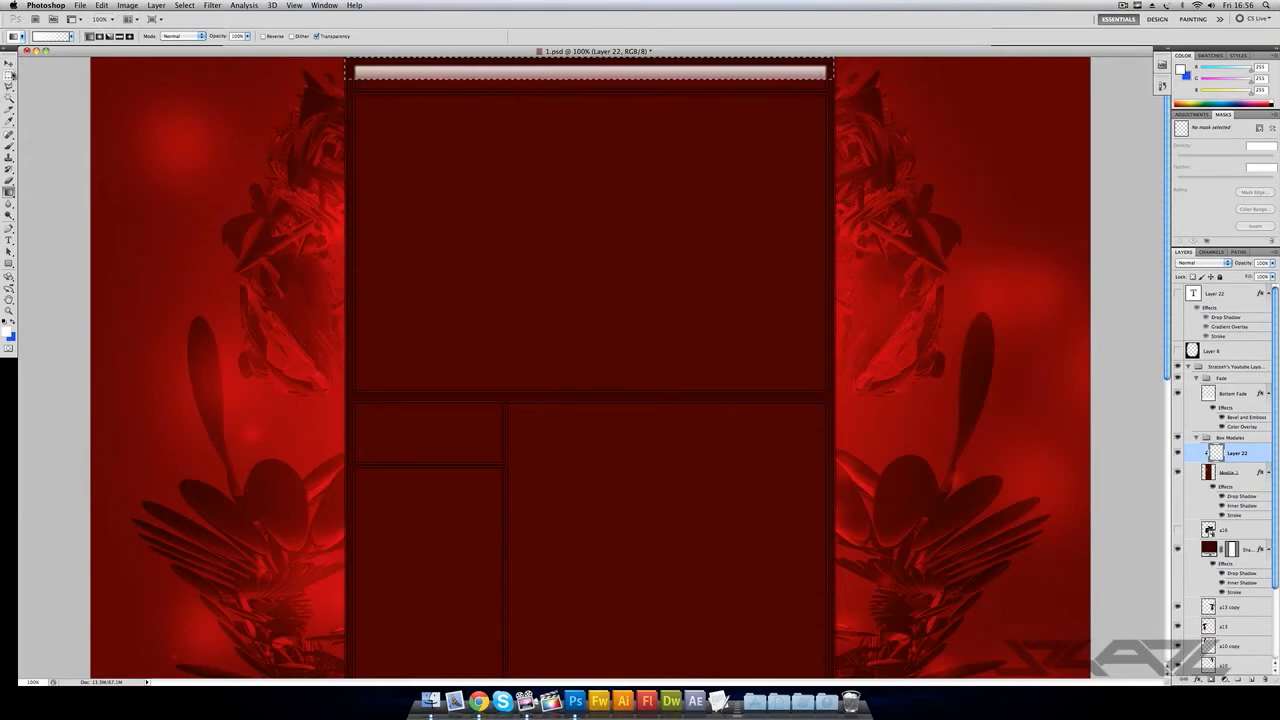
click(9, 76)
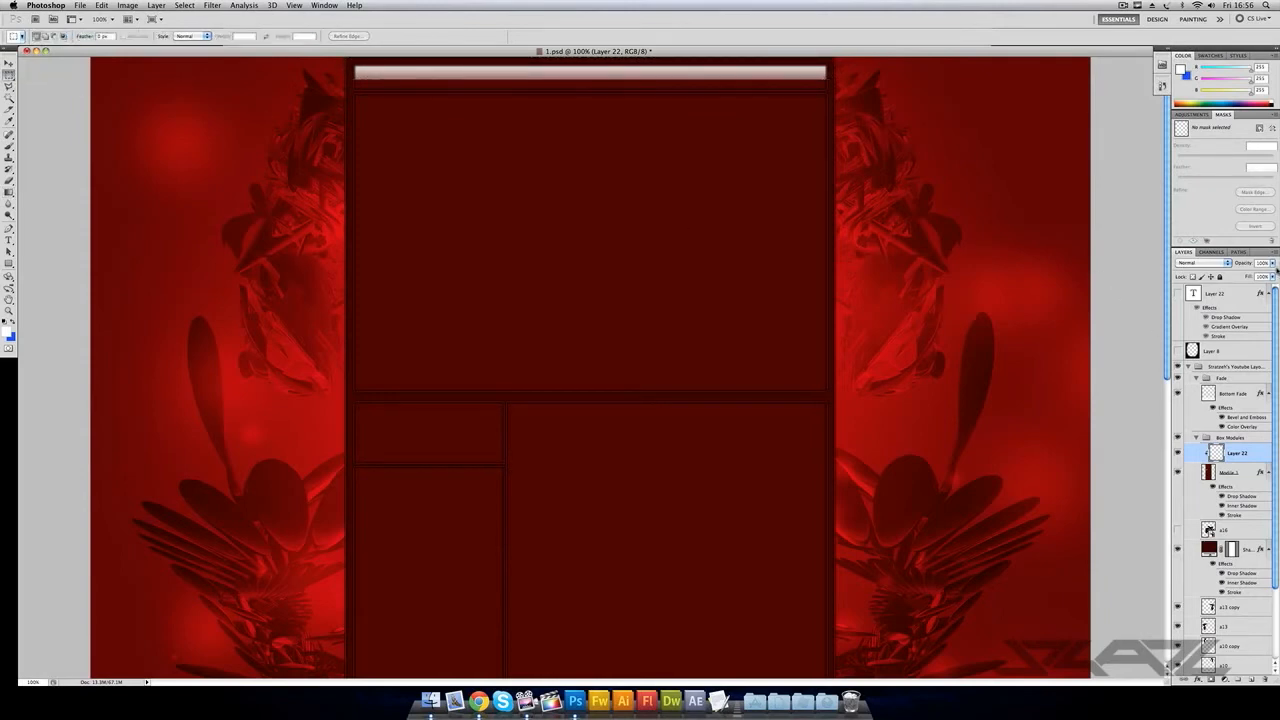
click(1273, 262)
drag(1266, 274, 1238, 278)
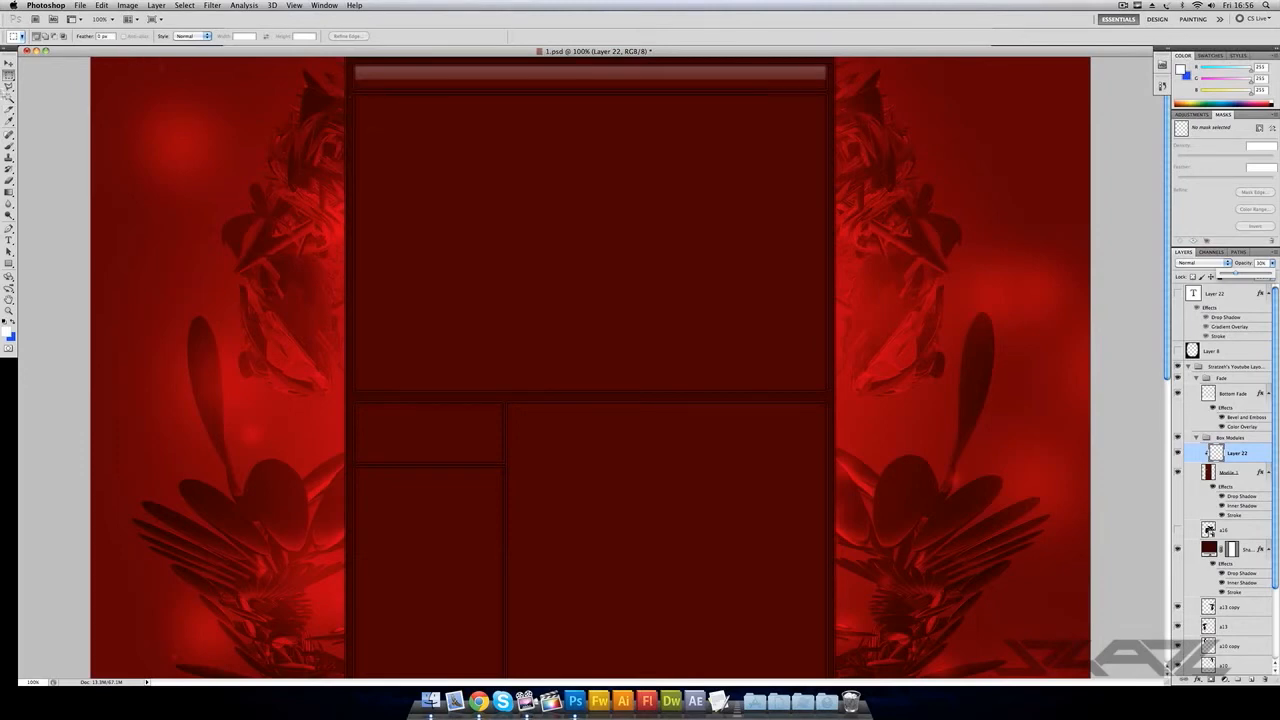
- Draw a wide, flat elliptical selection across the header that extends past both sides of the box column
click(9, 76)
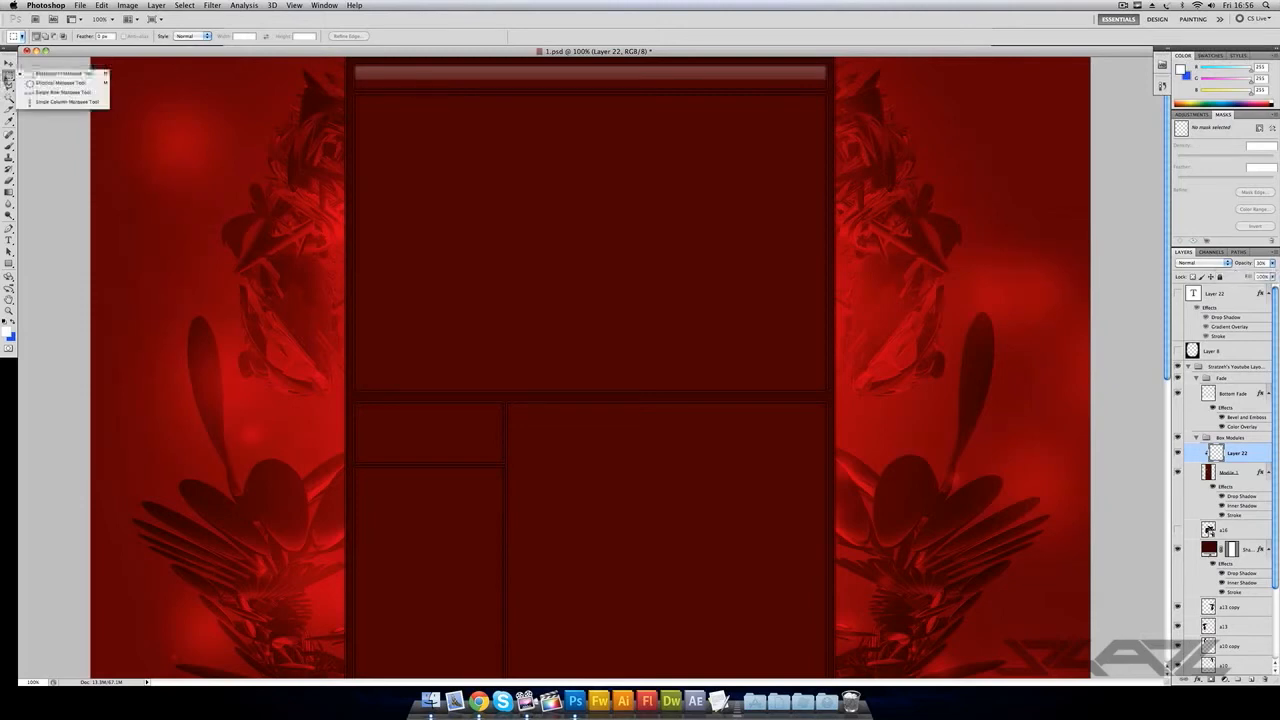
click(30, 83)
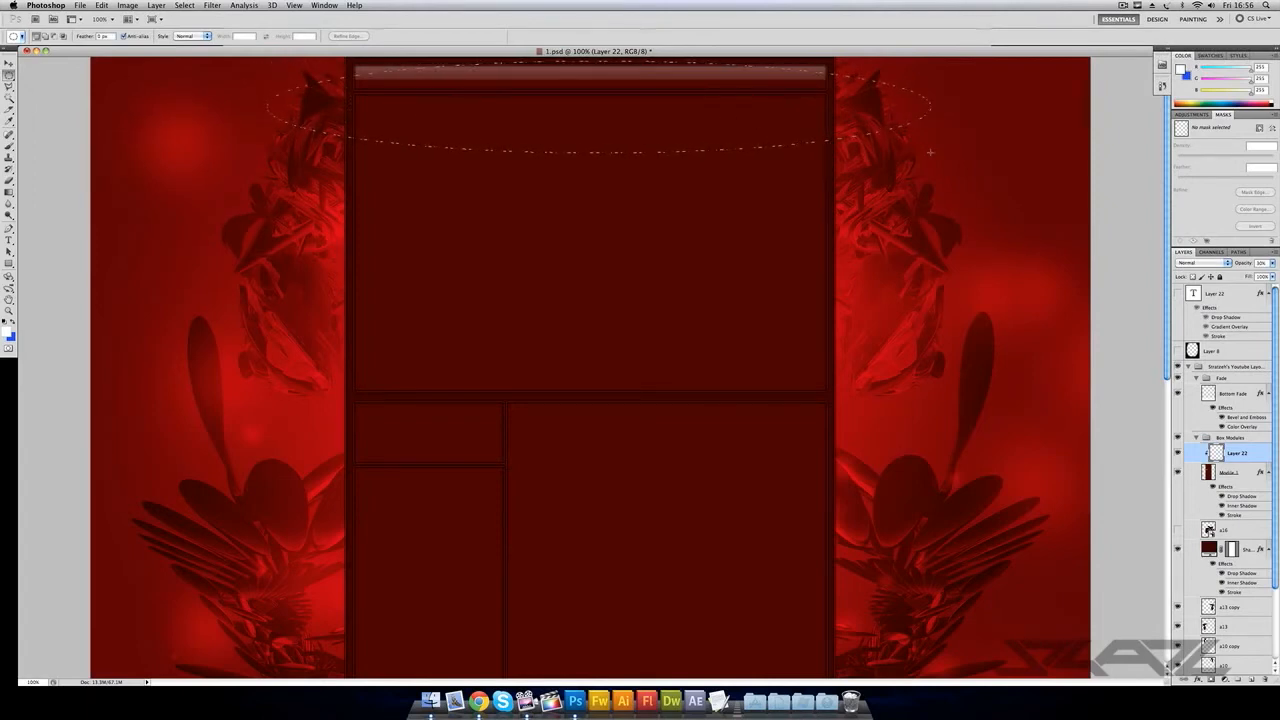
drag(930, 152, 930, 152)
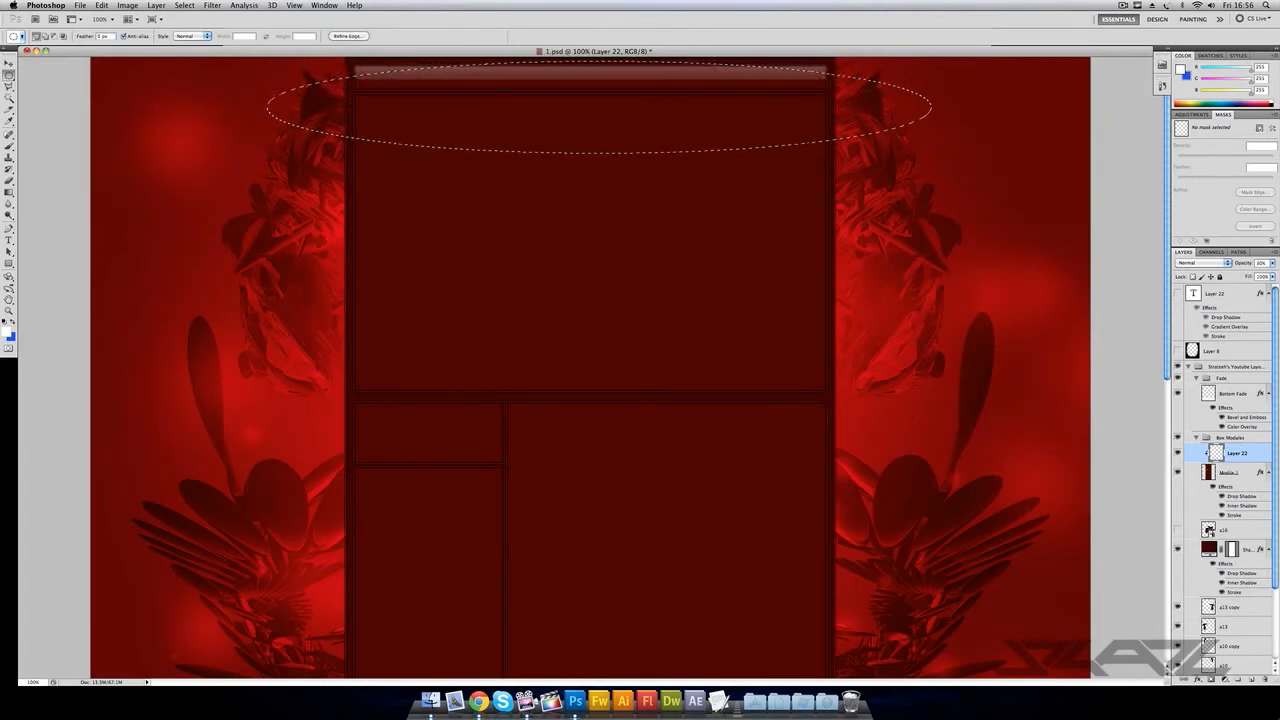
- Add another new layer above the gradient layer and clip it to Modile 1 with a clipping mask
click(1250, 679)
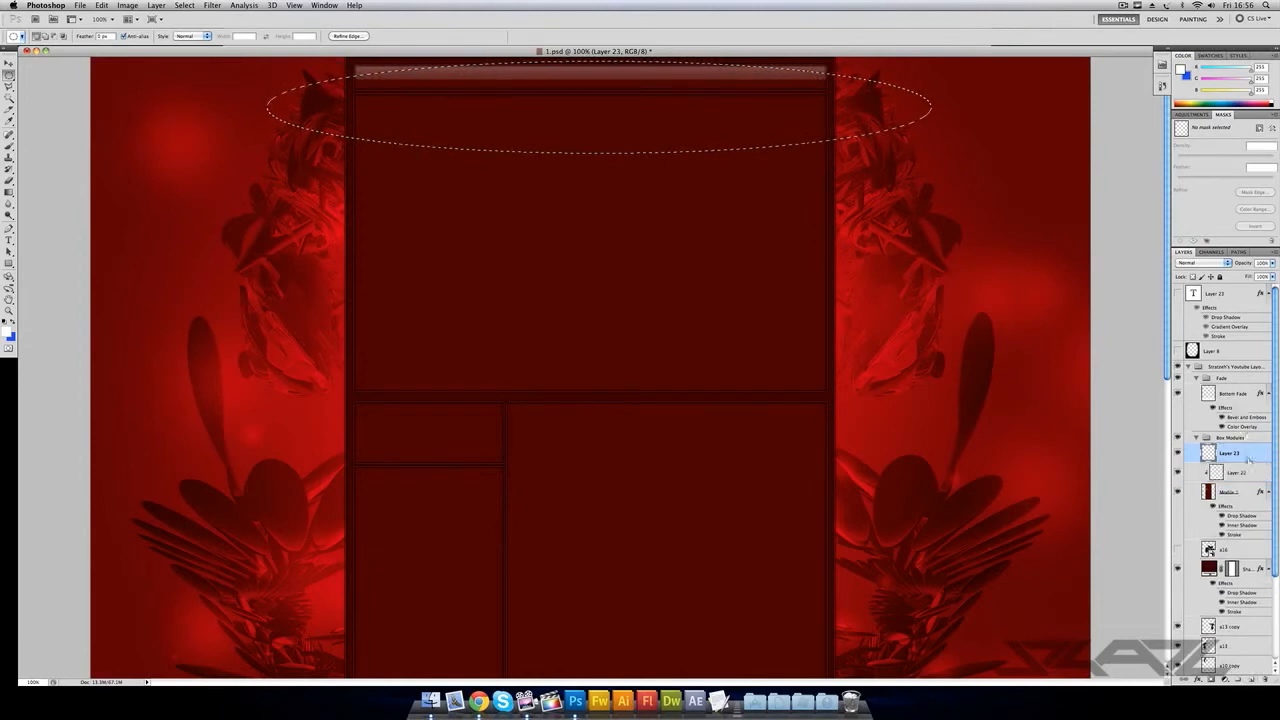
right_click(1237, 438)
click(1266, 459)
right_click(1266, 459)
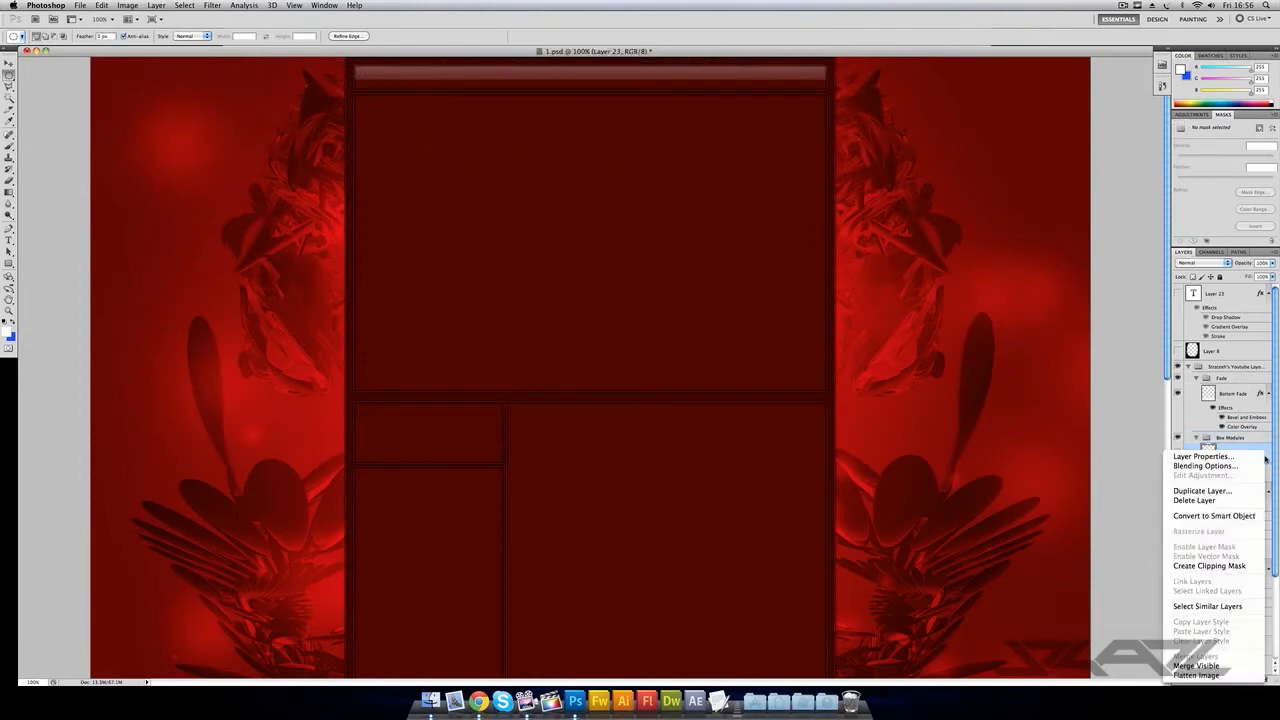
click(1209, 566)
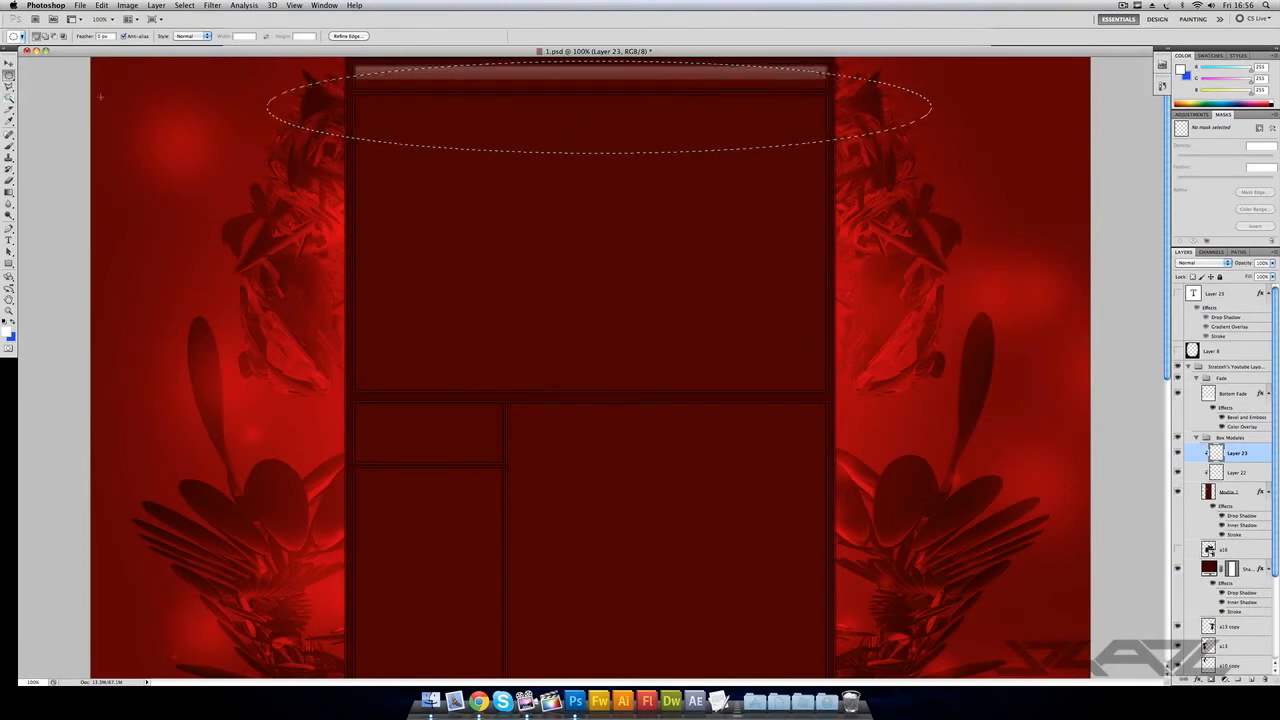
- Subtract the header strip from the elliptical selection and fill the remainder with a vertical white-to-transparent linear gradient
drag(8, 76, 50, 77)
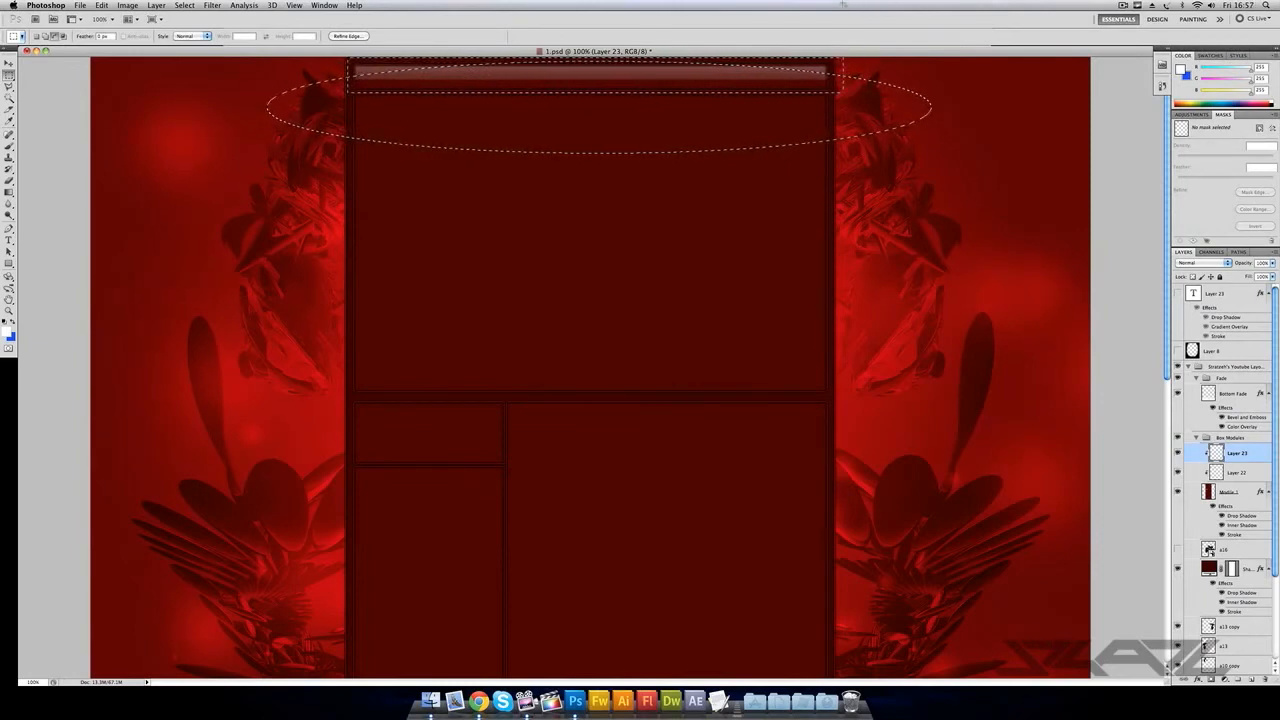
drag(843, 5, 831, 5)
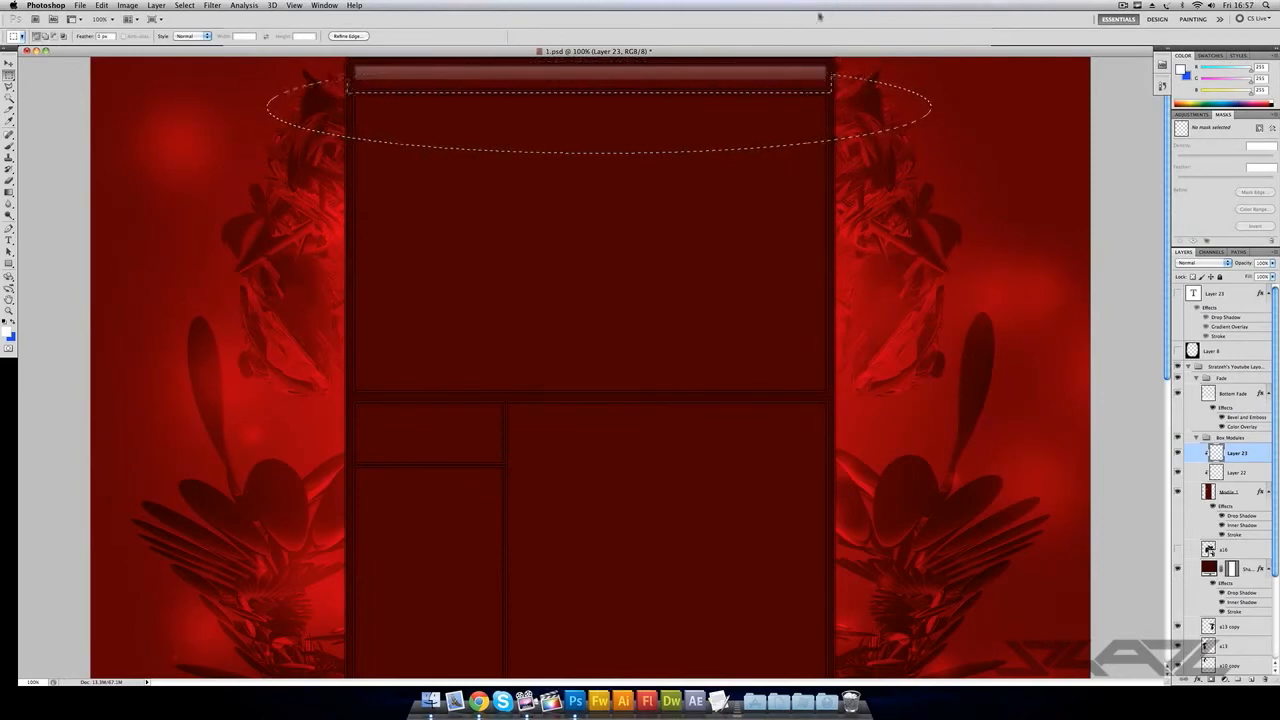
click(9, 192)
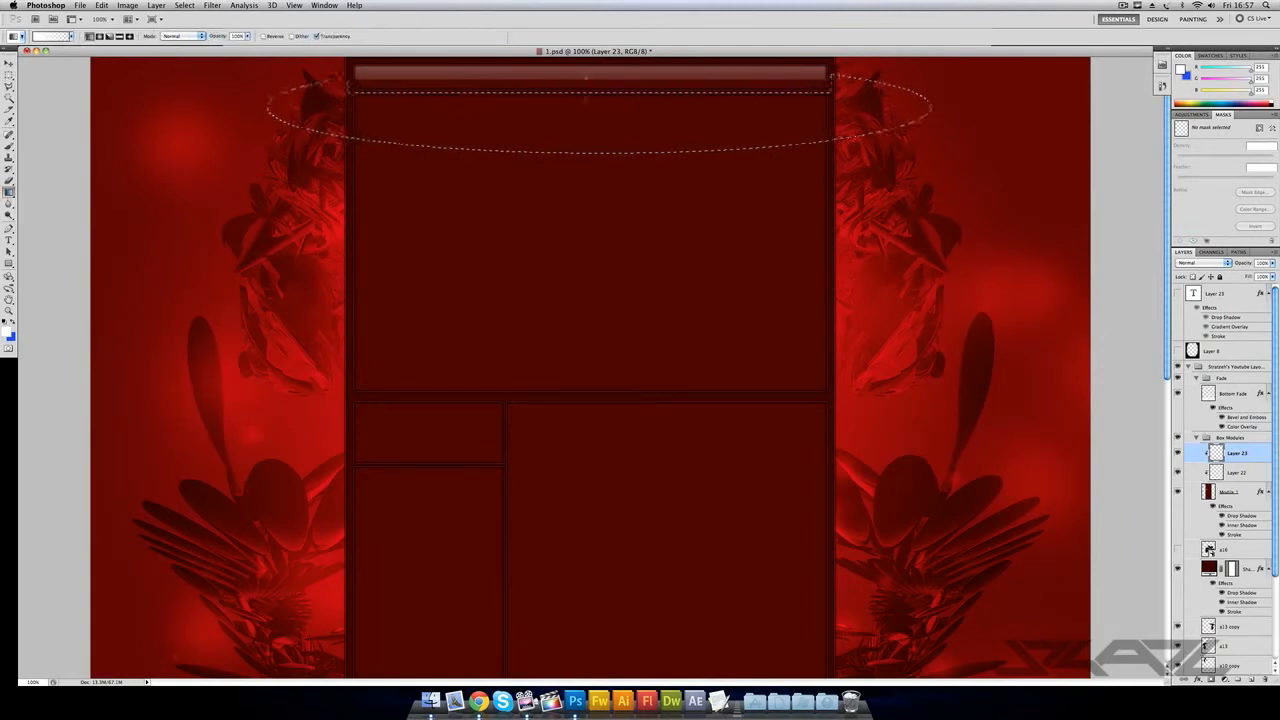
drag(585, 78, 586, 250)
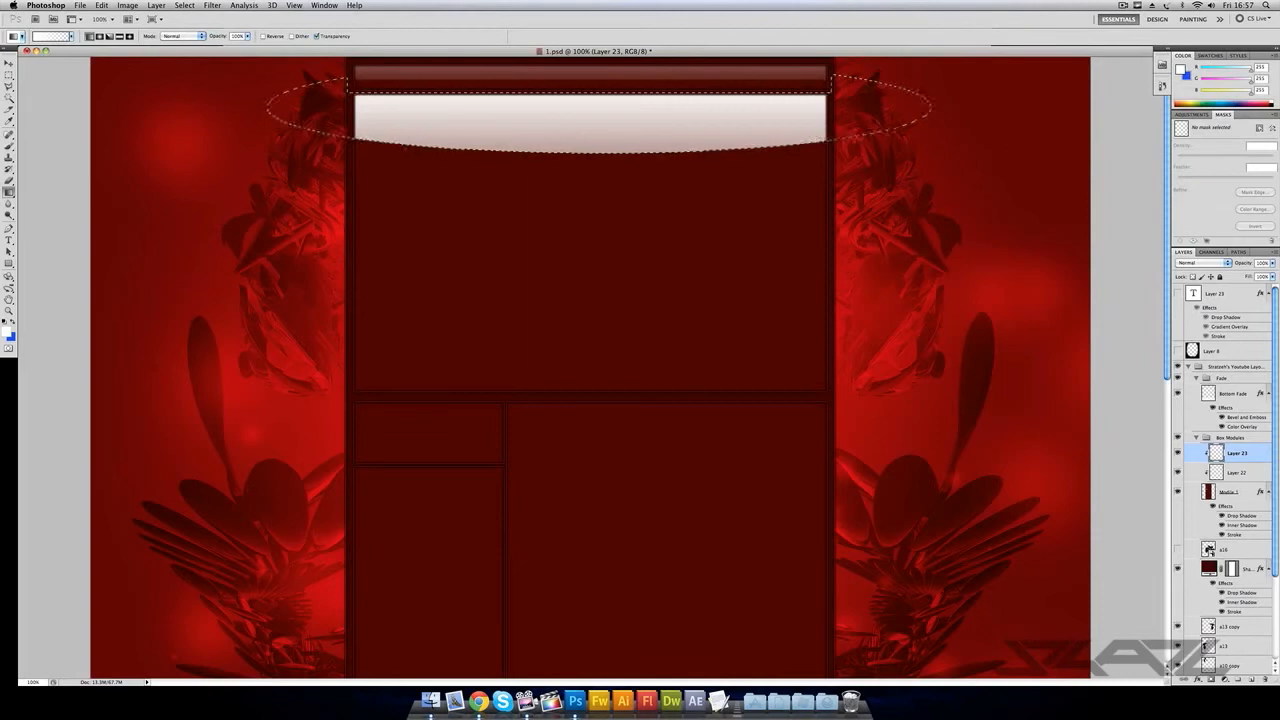
- Deselect the curved highlight and lower its layer's opacity to about 18%
key(super+d)
drag(1272, 262, 1236, 277)
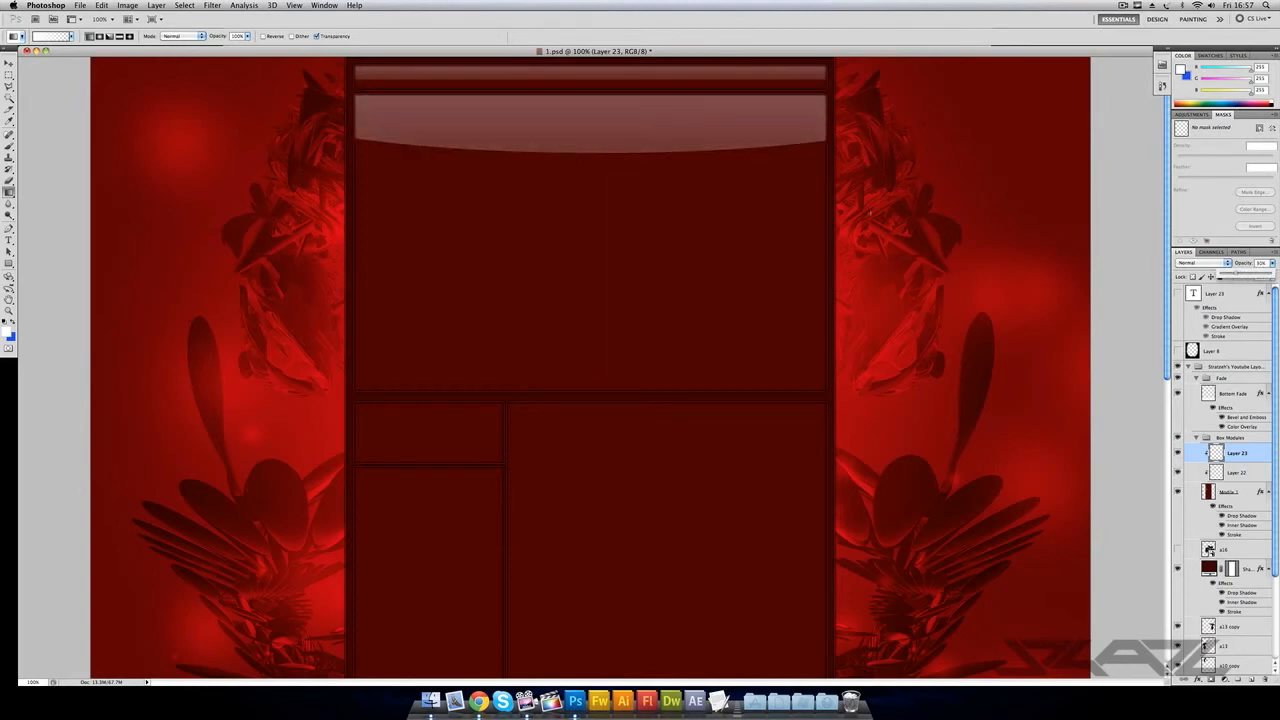
drag(1220, 272, 1231, 277)
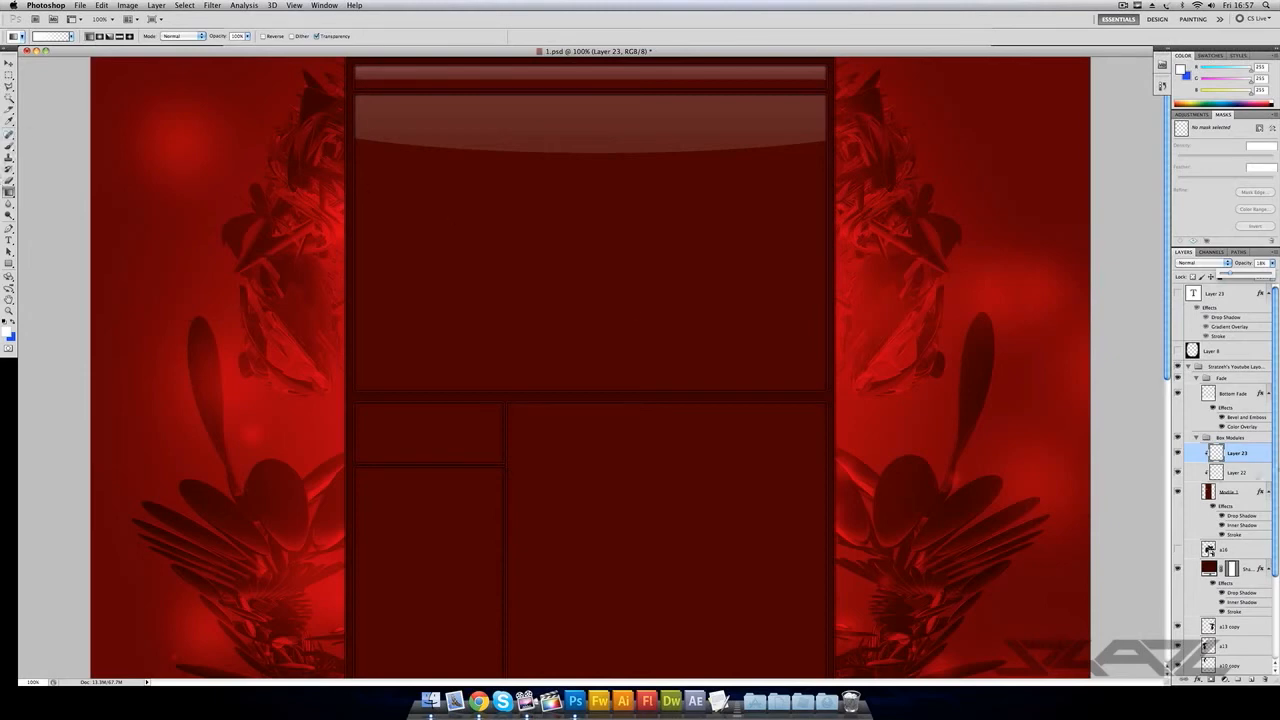
- Add a new layer above the curved highlight and clip it to Modile 1 with a clipping mask
click(1248, 679)
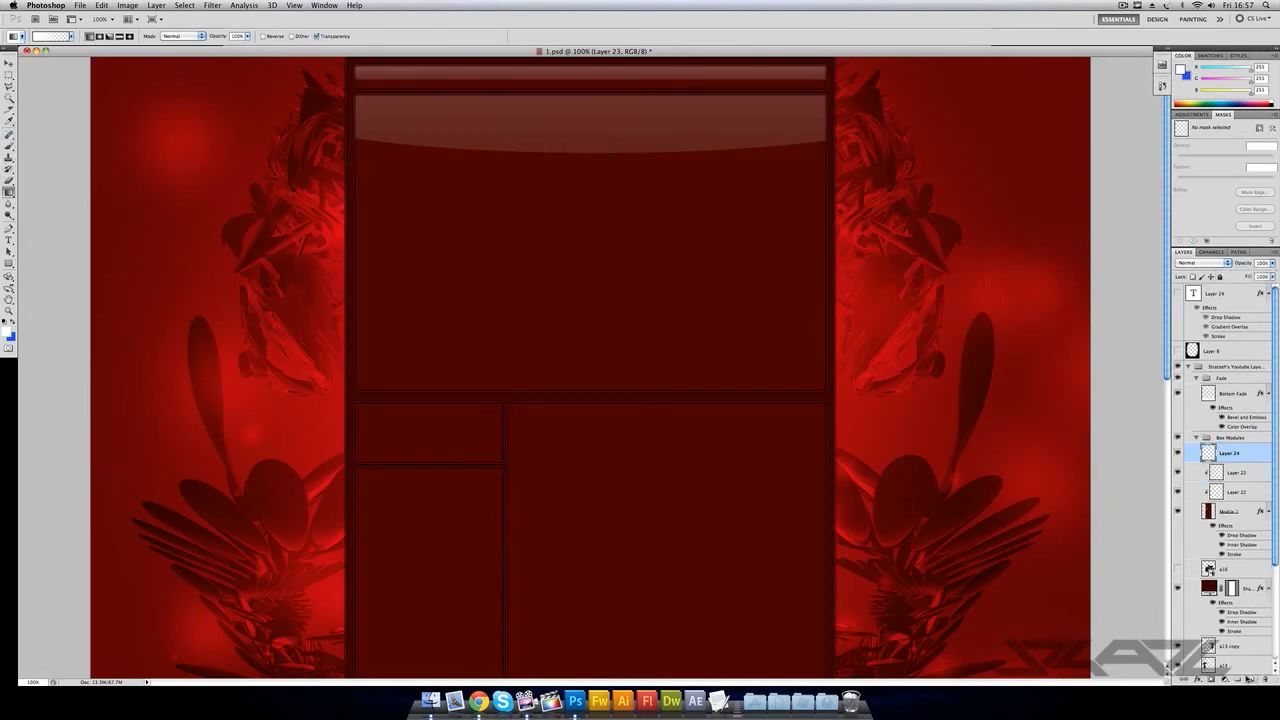
right_click(1244, 455)
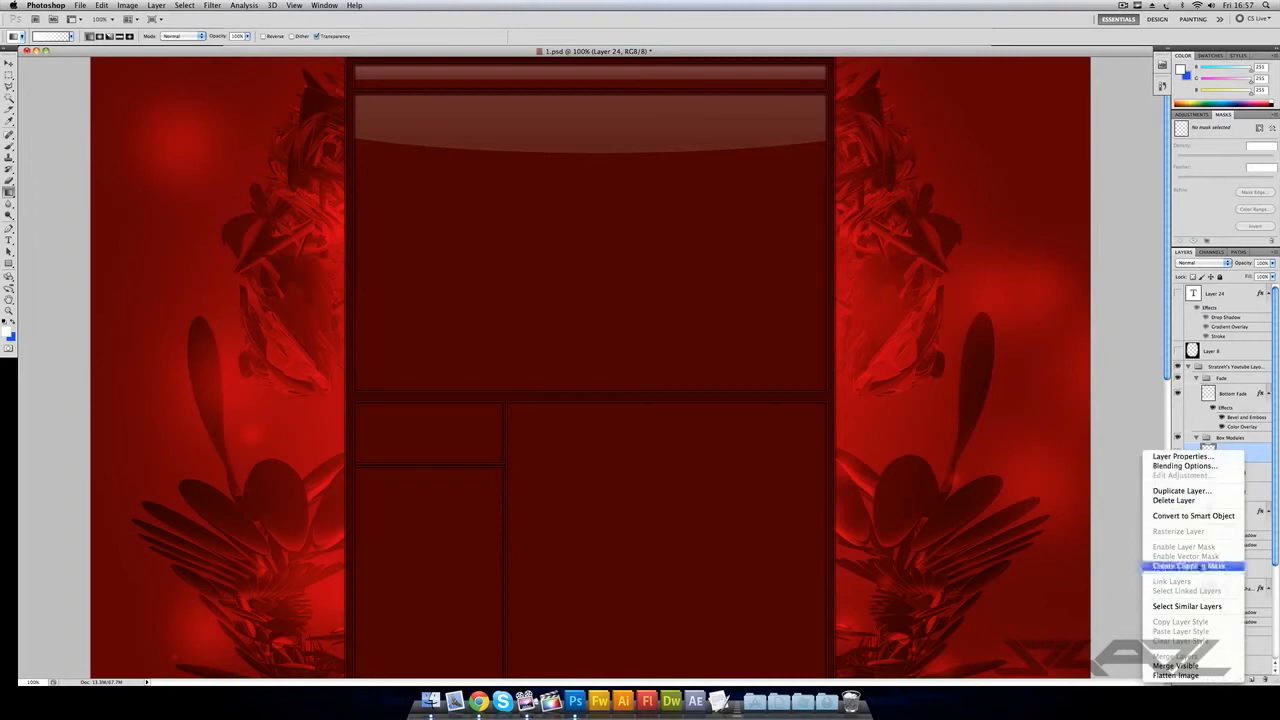
click(1200, 565)
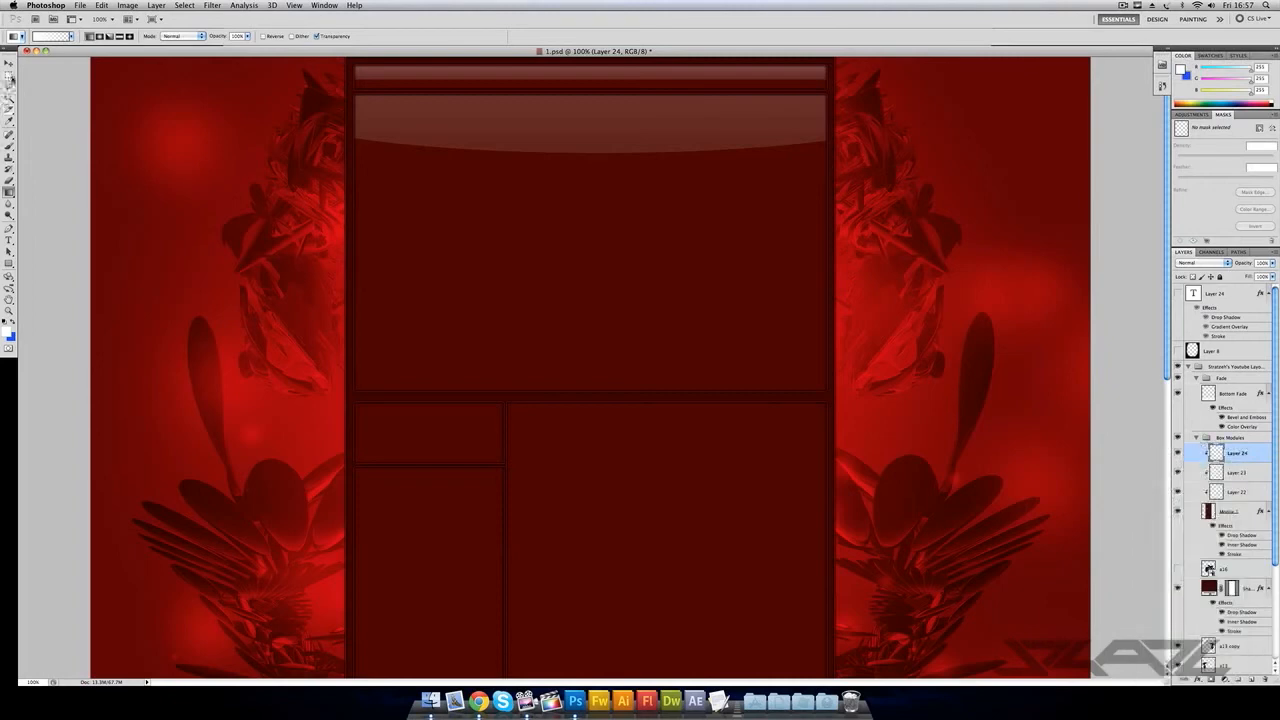
- Make a wide rectangular selection across the tops of the two lower boxes, extending past both sides of the column
click(9, 75)
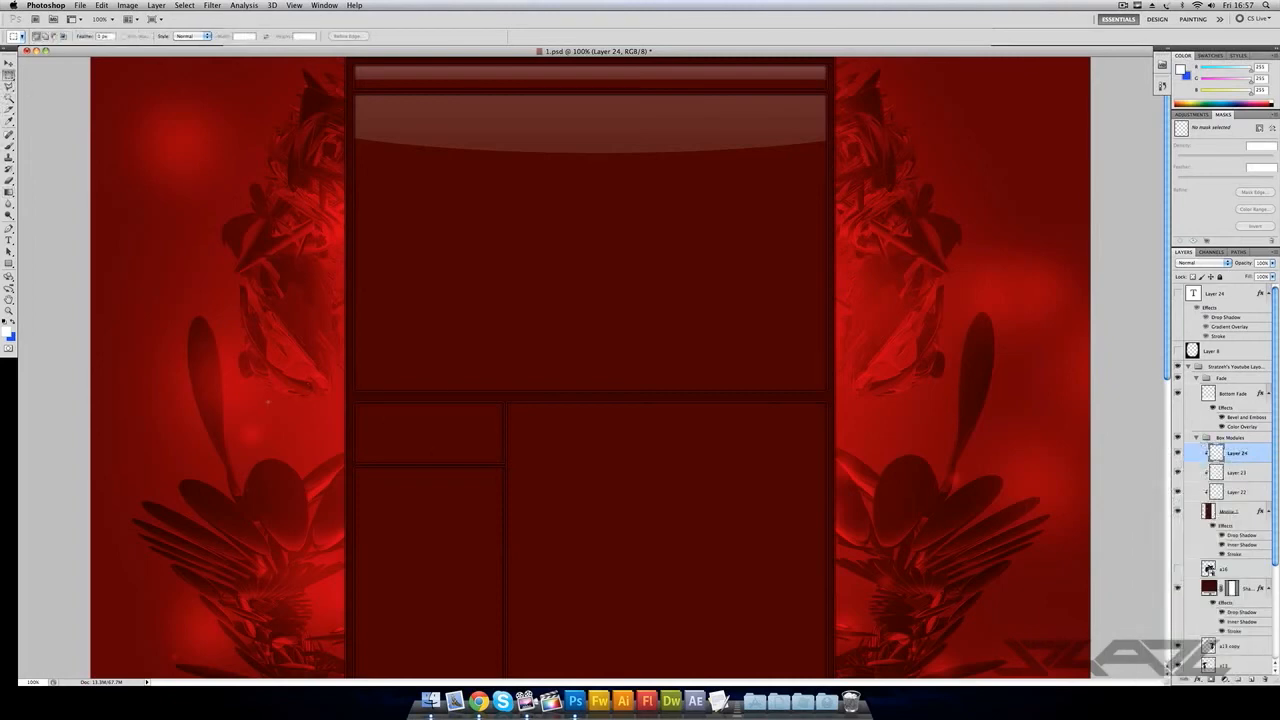
drag(272, 398, 928, 477)
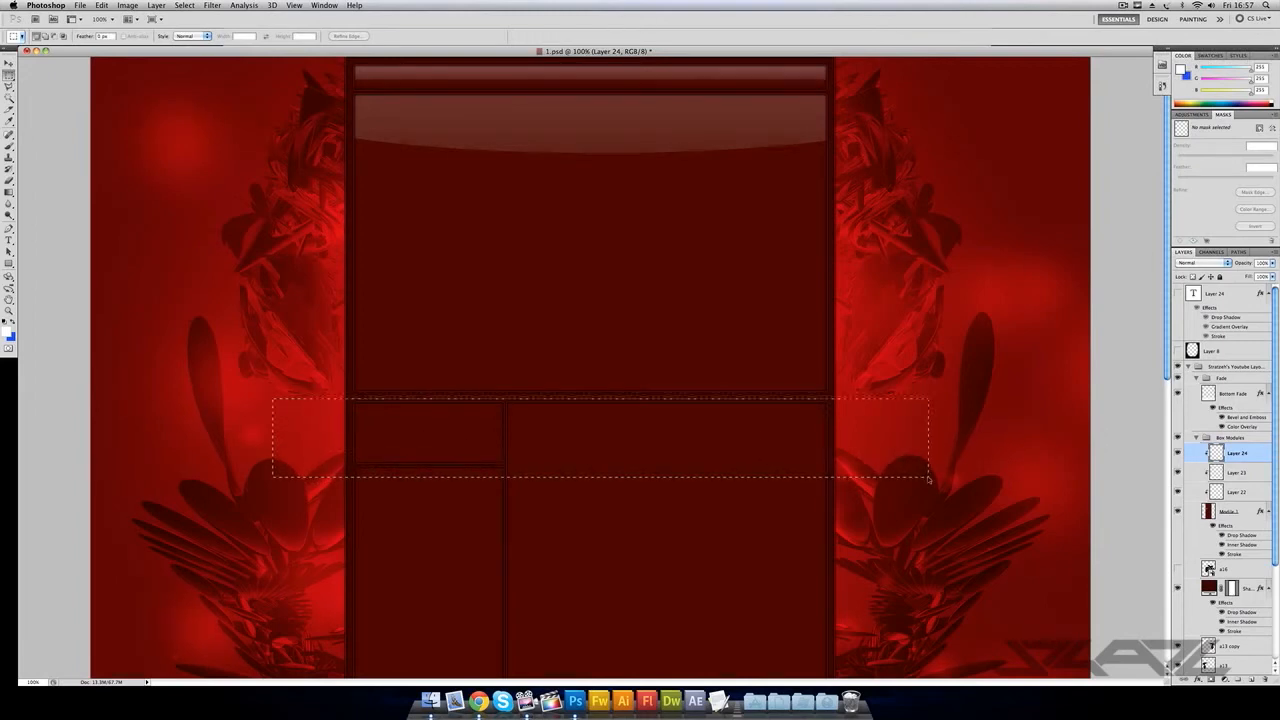
drag(685, 446, 677, 441)
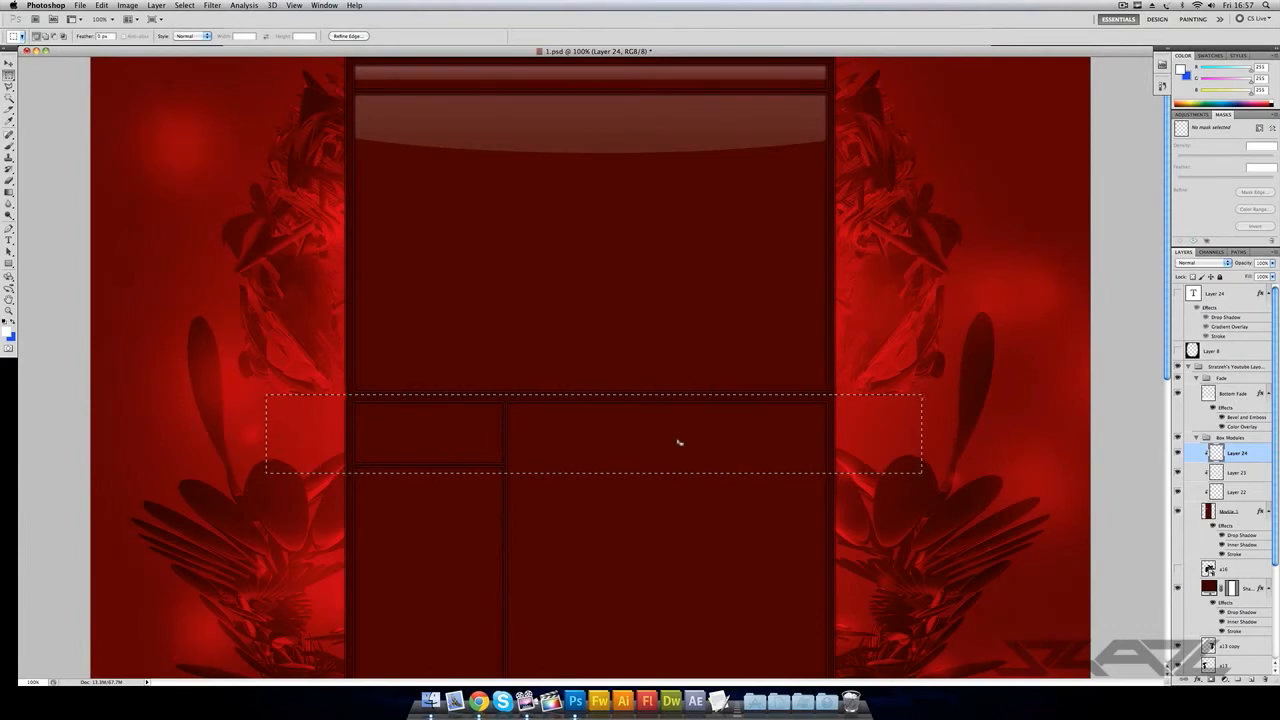
- Fill the rectangular selection with a vertical white-to-transparent linear gradient fading downward, and deselect
click(10, 194)
click(29, 191)
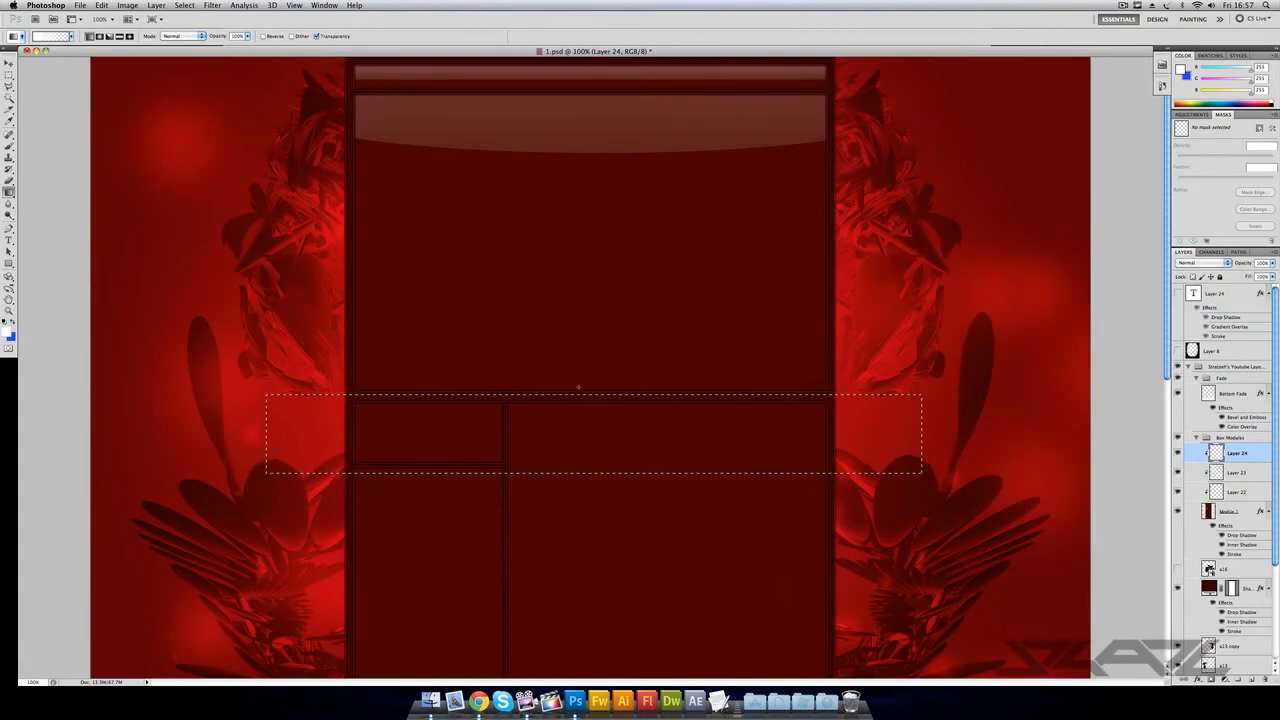
drag(582, 426, 580, 544)
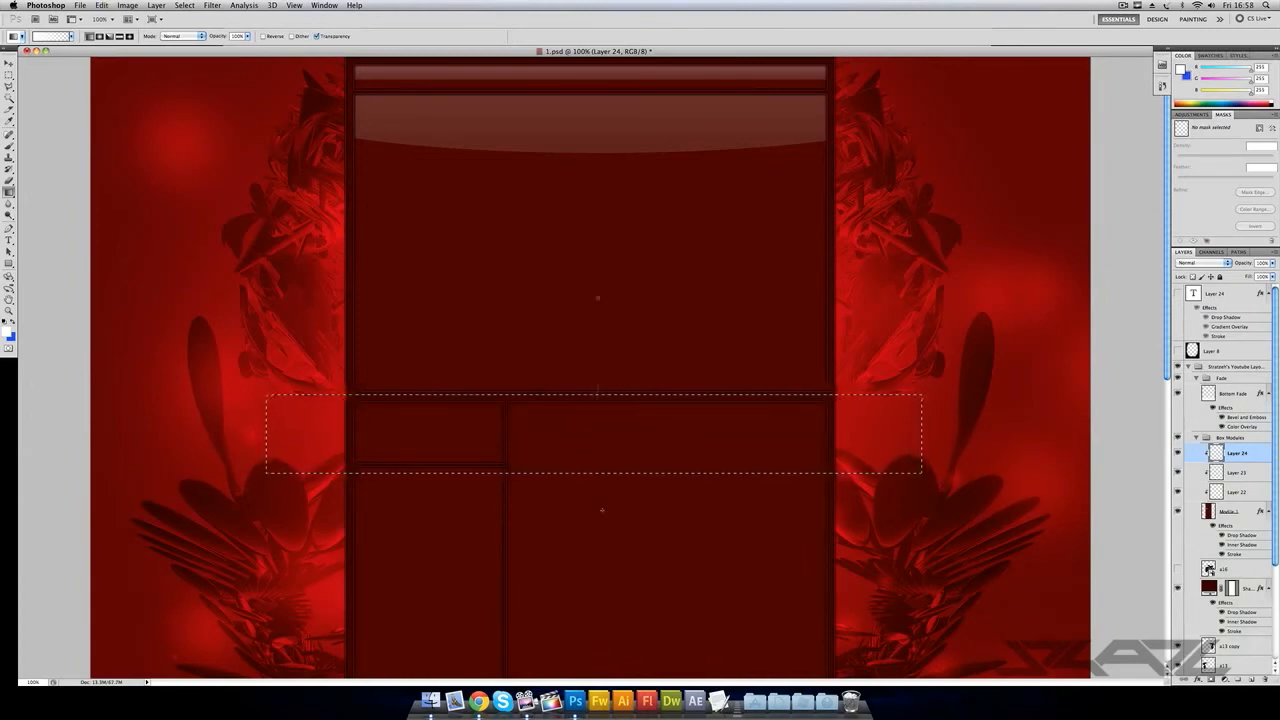
drag(597, 297, 598, 524)
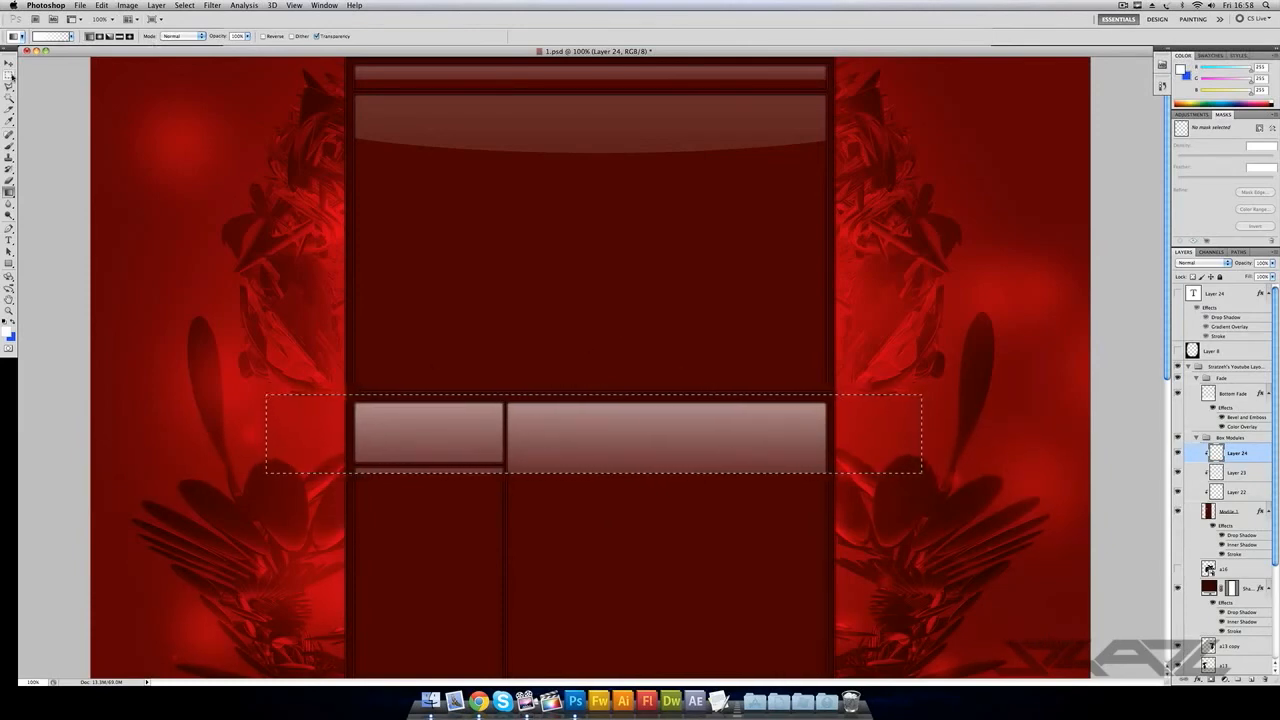
key(super+d)
- Rotate the new gradient band about 4.5° counter-clockwise with Free Transform
click(102, 5)
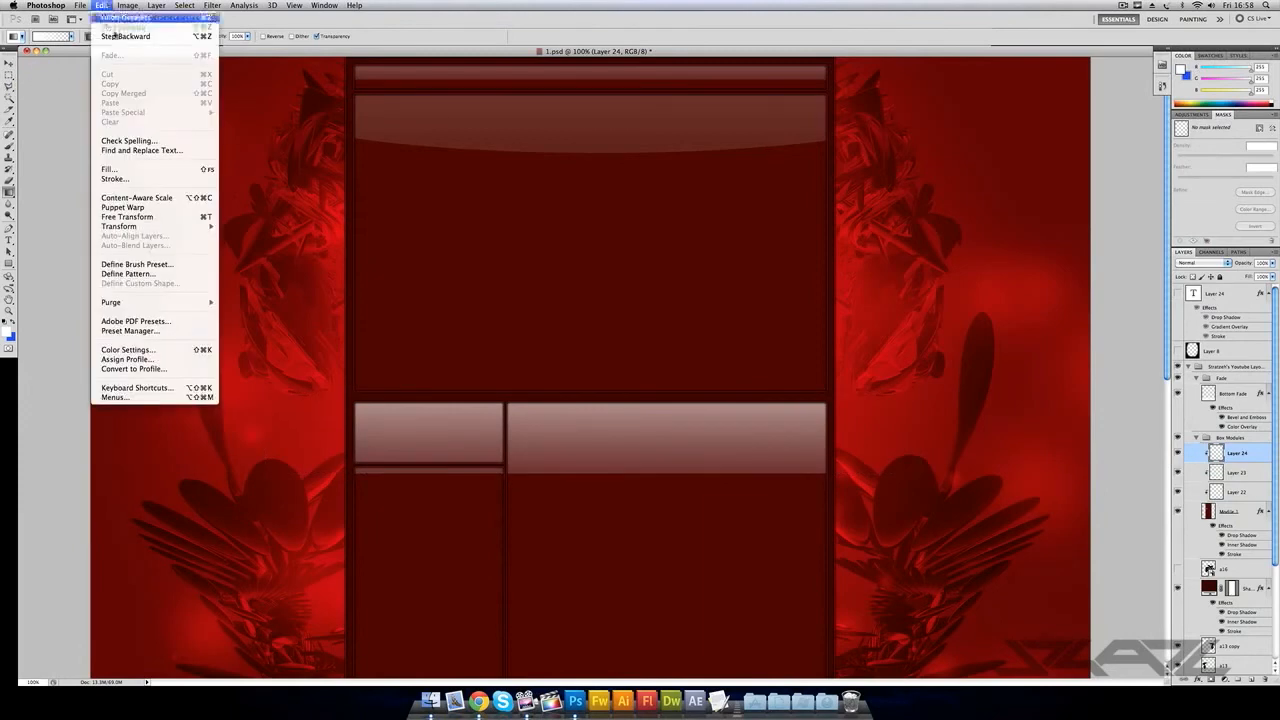
click(127, 216)
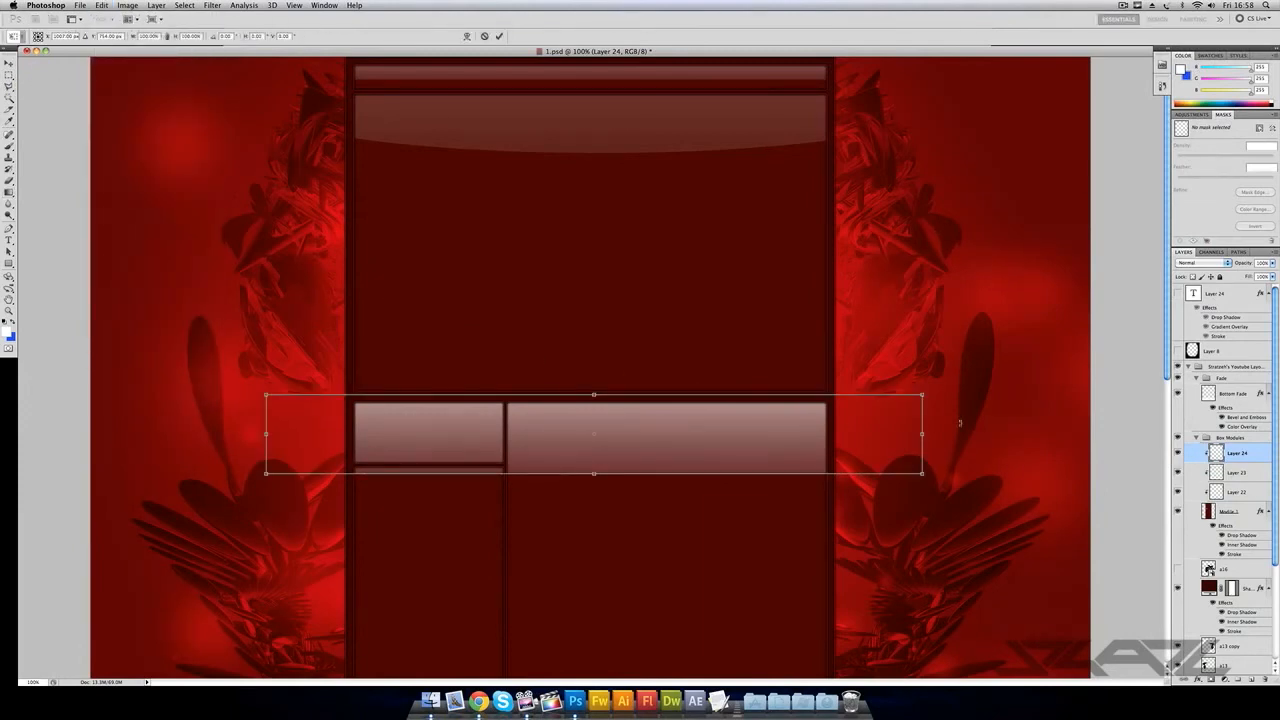
mouse_move(959, 423)
mouse_down()
mouse_move(953, 378)
mouse_move(958, 458)
mouse_move(958, 414)
mouse_up()
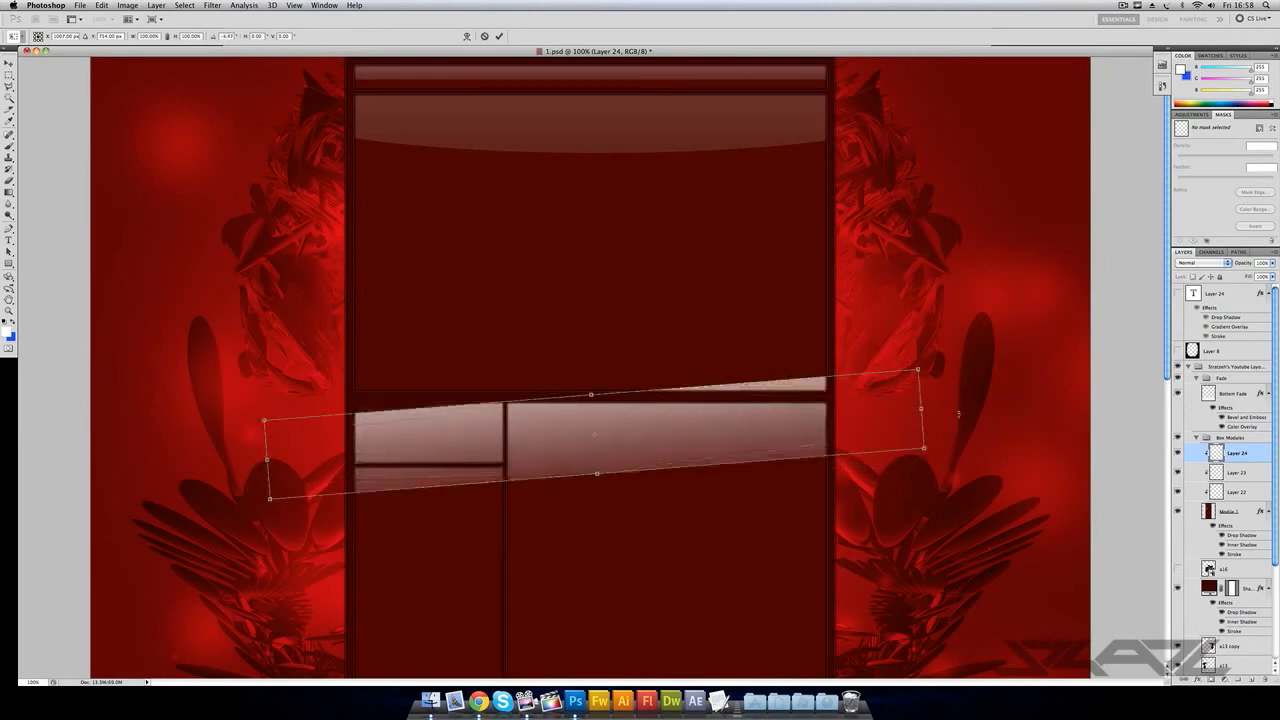
- Nudge the slanted gradient band up by about 17 px and apply the transform
key(Up)
key(Up)
key(Up)
key(Up)
key(Up)
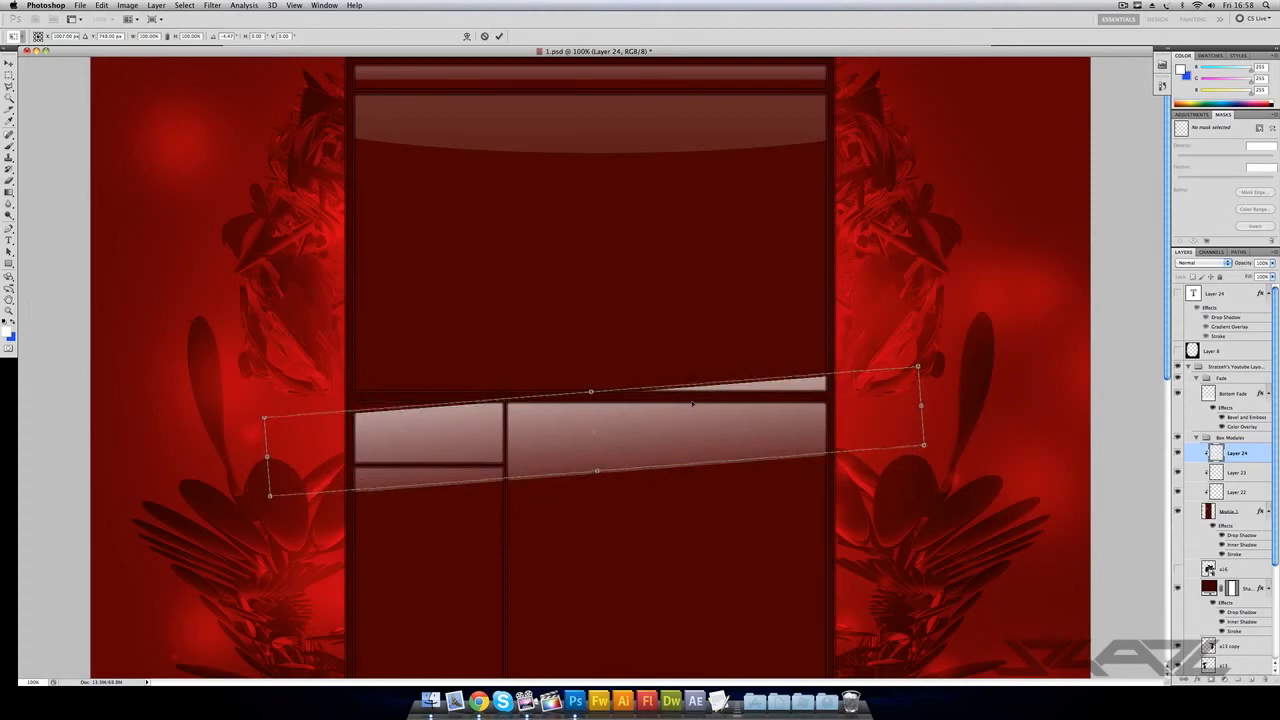
key(Up)
key(Up)
key(Up)
key(Up)
key(Up)
key(Up)
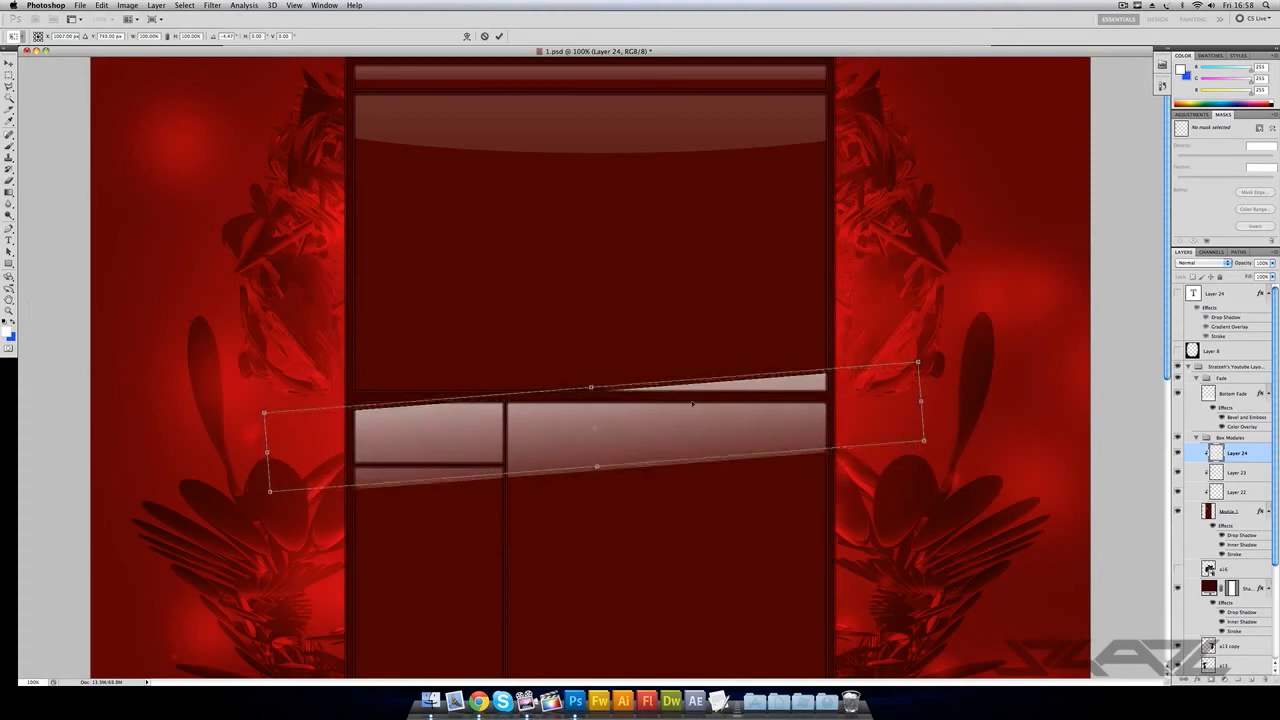
key(Up)
key(Up)
key(Up)
key(Up)
key(Up)
key(Up)
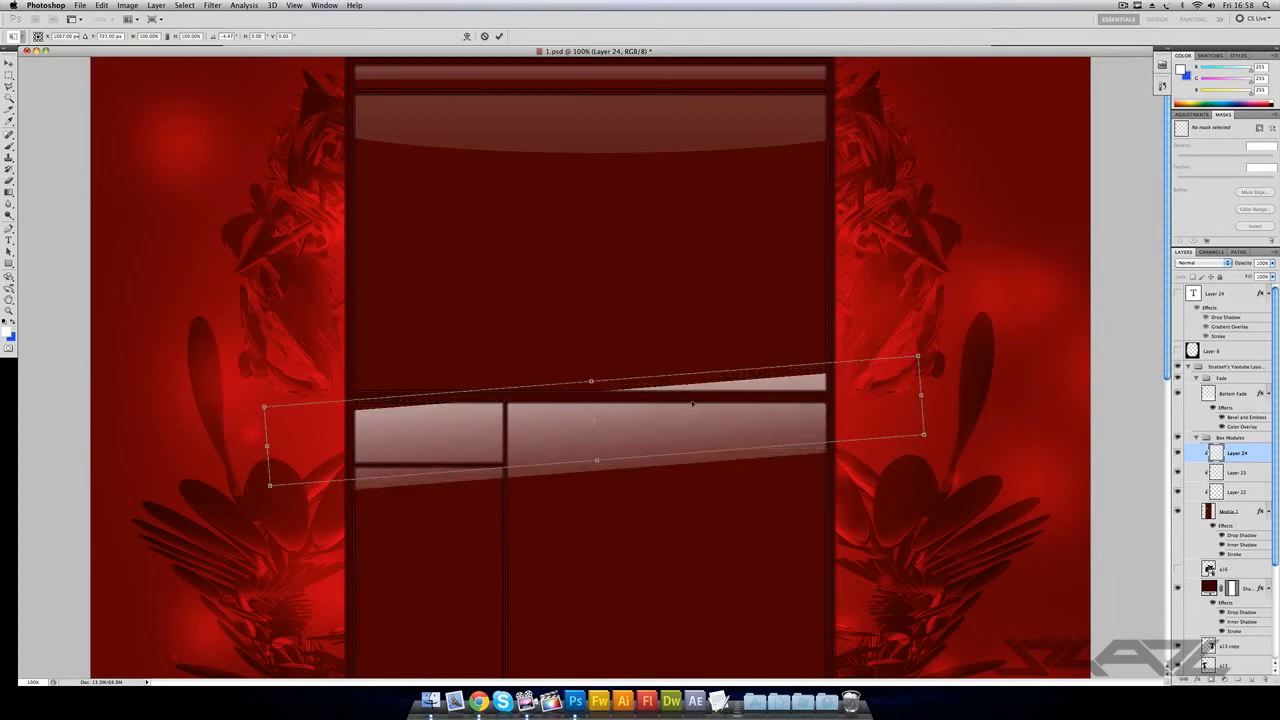
click(499, 36)
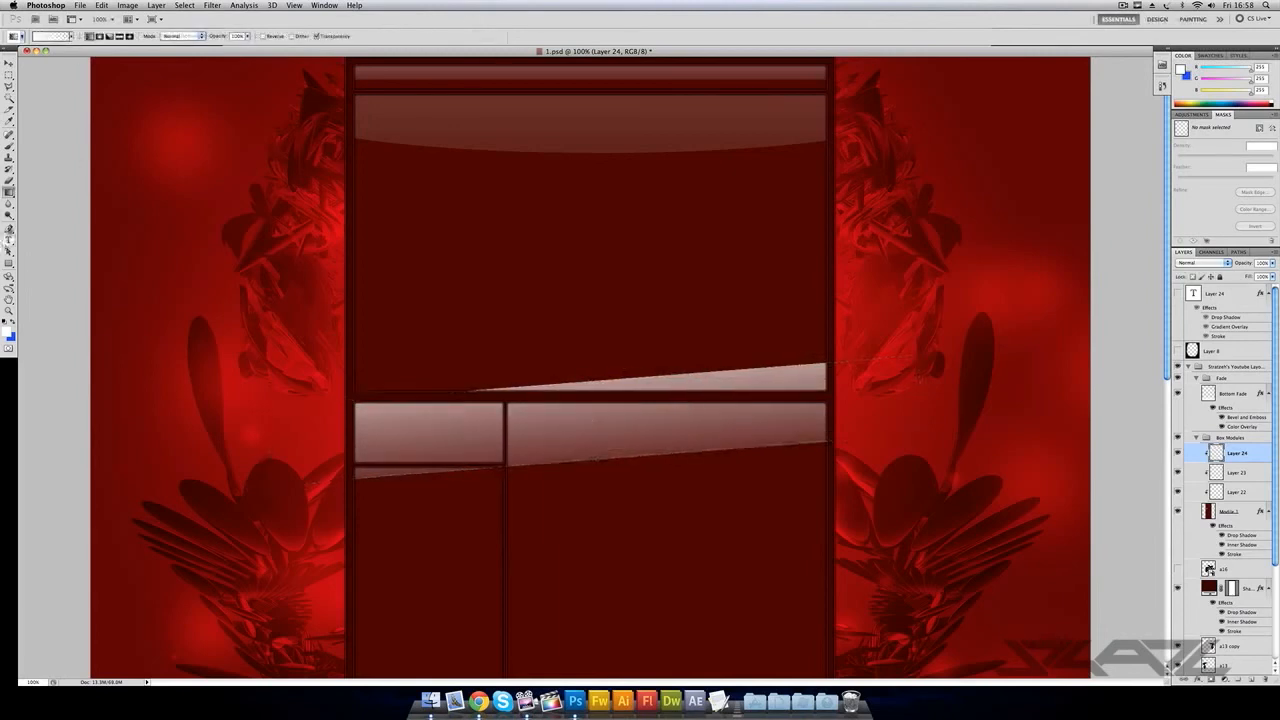
- Erase the part of the slanted gradient that spills into the bottom of the large upper box
click(9, 180)
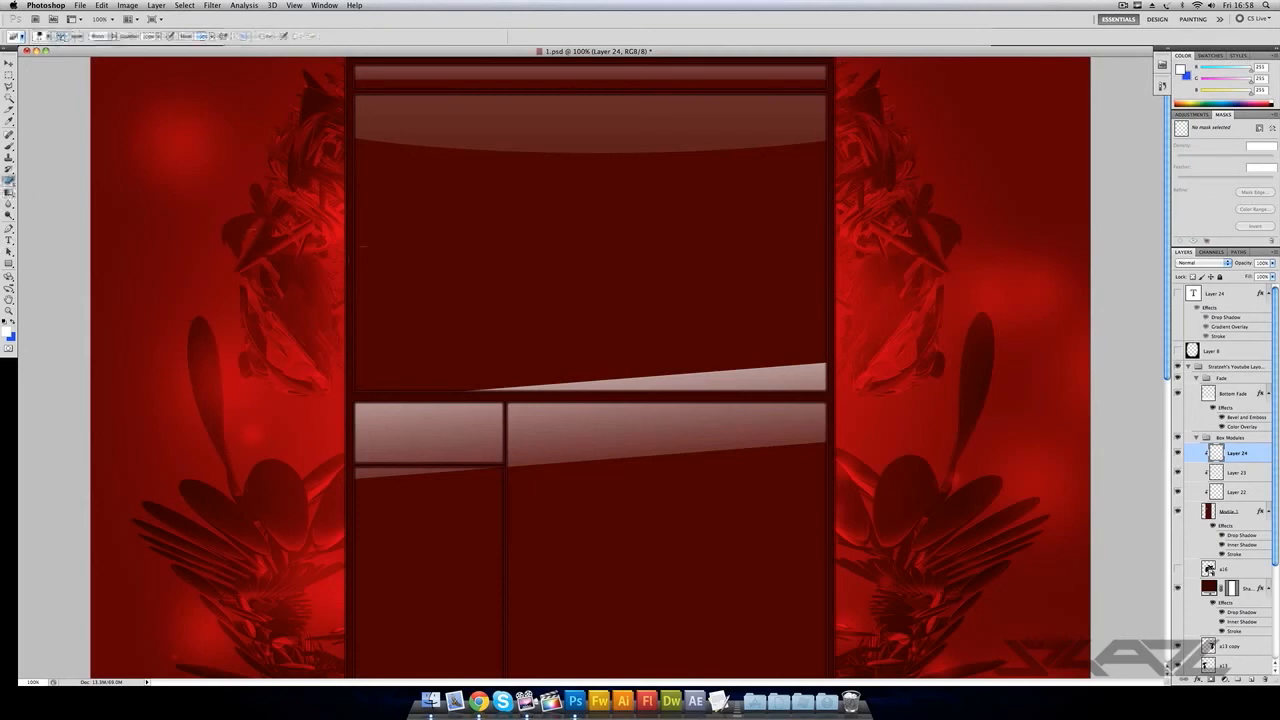
mouse_move(755, 378)
mouse_down()
mouse_move(610, 396)
mouse_move(657, 388)
mouse_up()
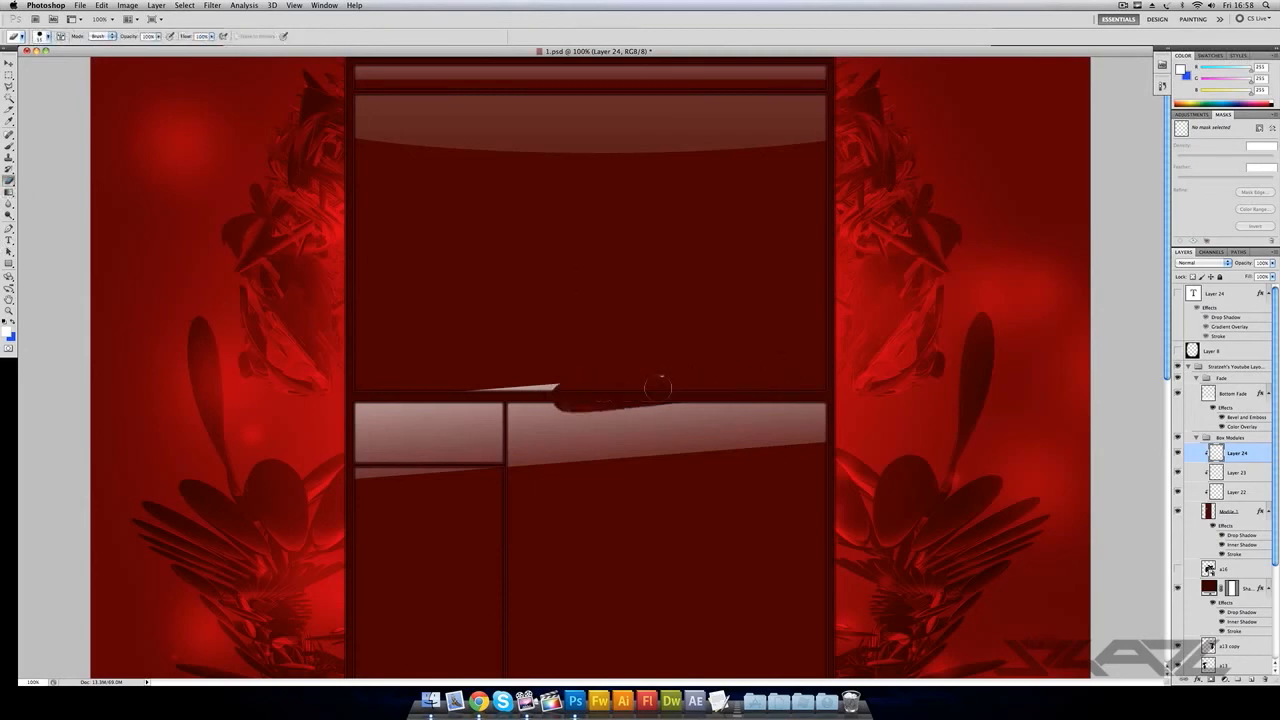
key(super+z)
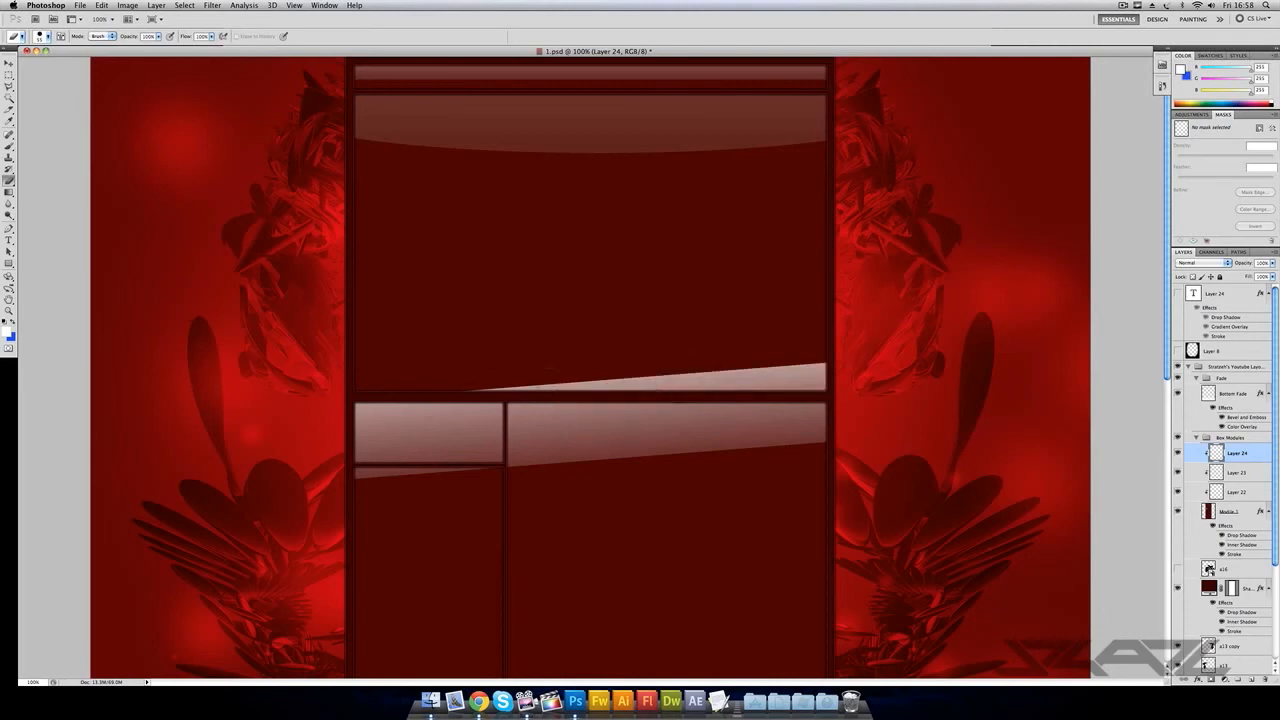
mouse_move(474, 386)
mouse_down()
mouse_move(826, 382)
mouse_move(745, 384)
mouse_up()
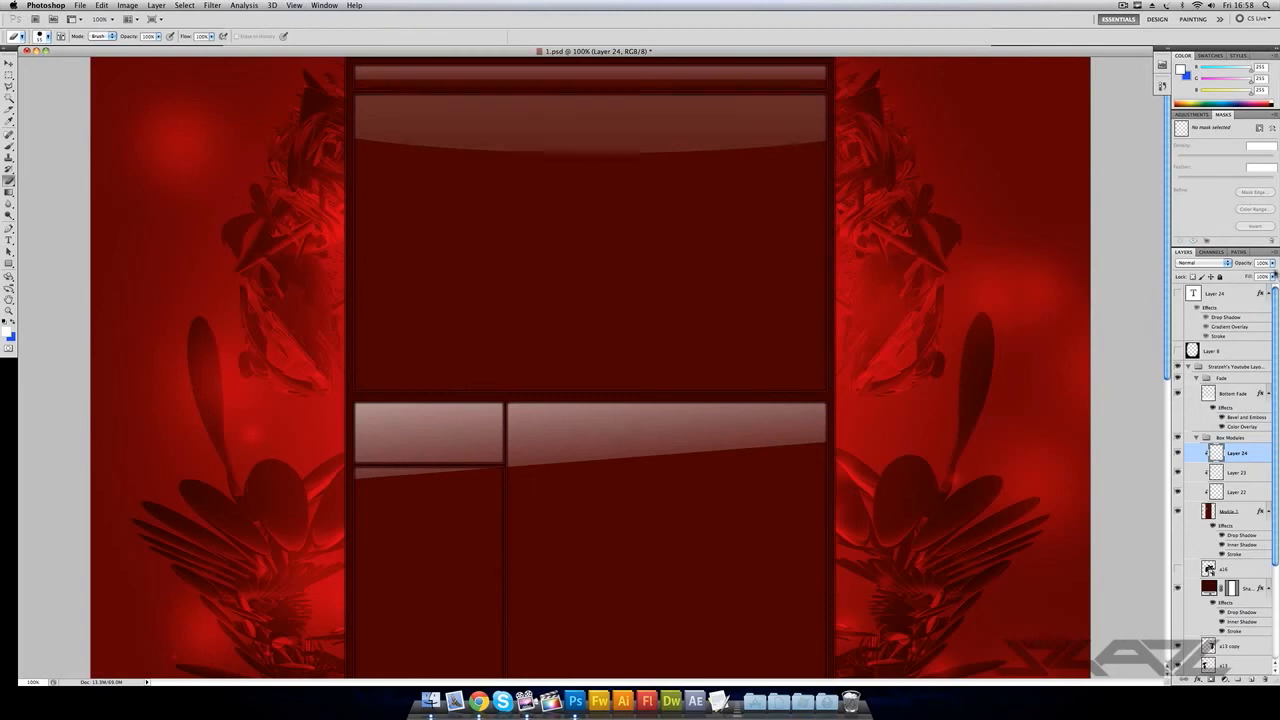
- Lower the opacity of the slanted highlight layer to about 40%
click(1273, 262)
drag(1256, 277, 1247, 276)
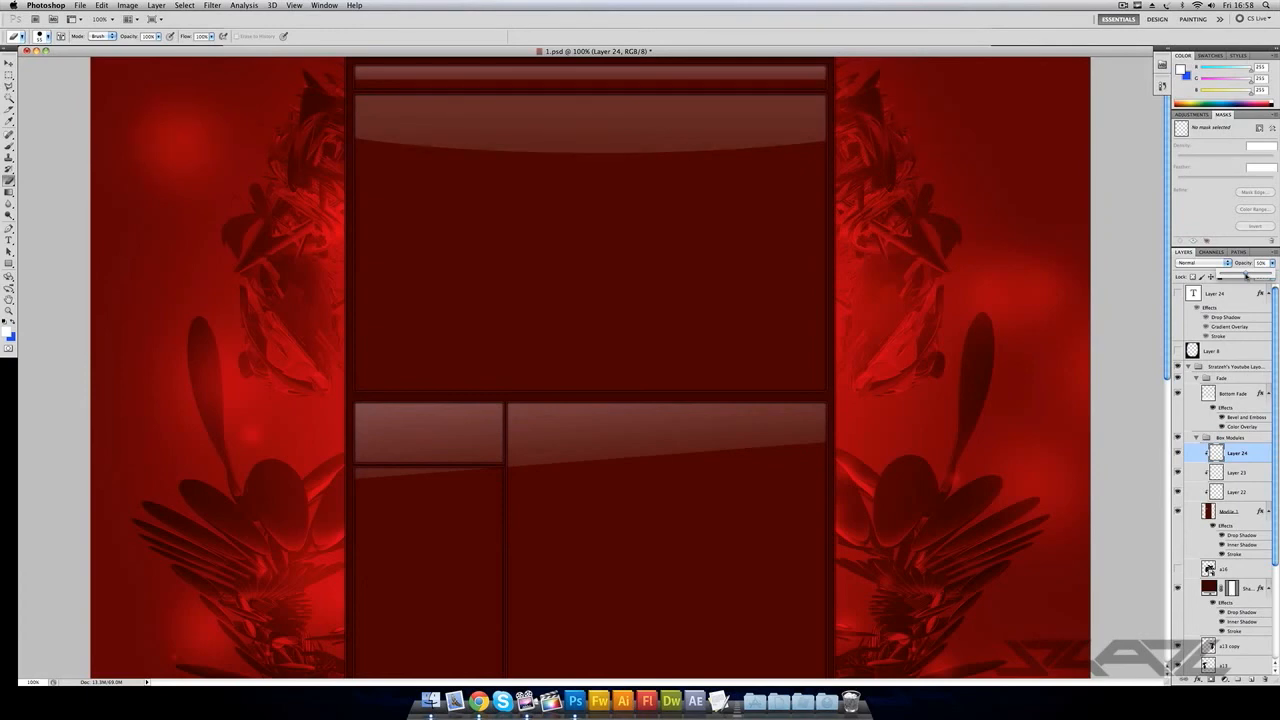
drag(1246, 276, 1243, 274)
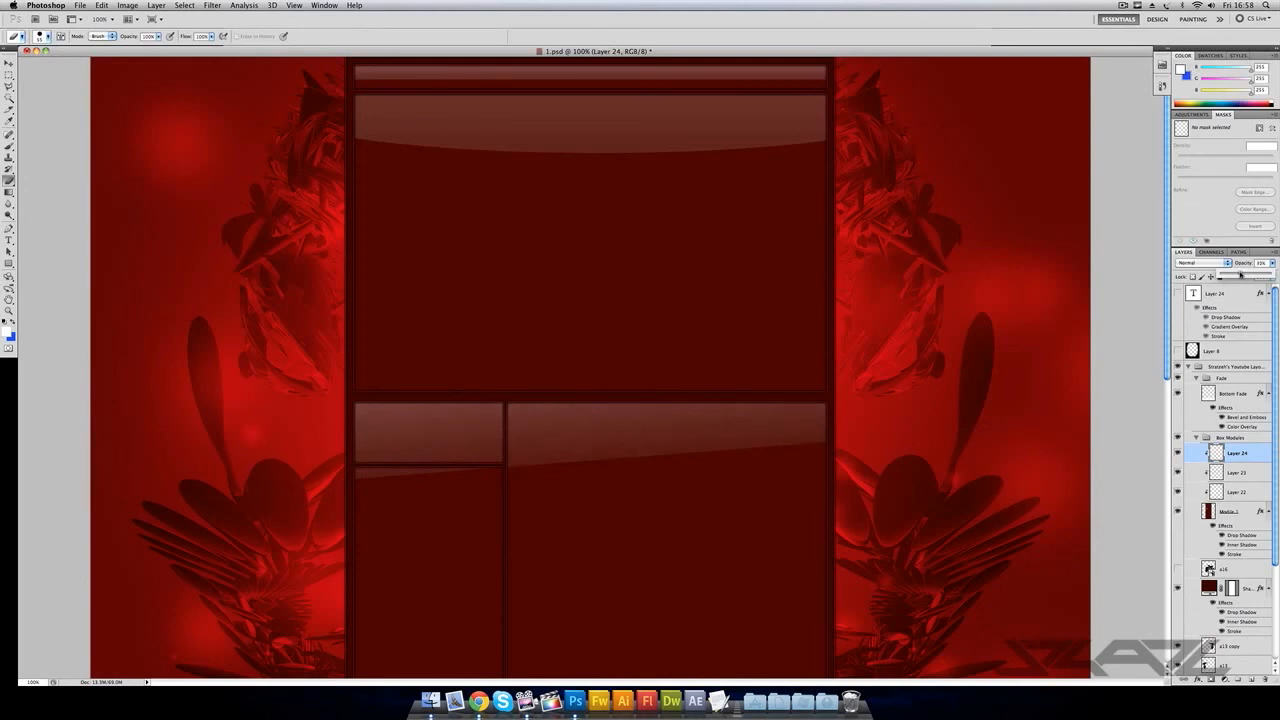
drag(1241, 275, 1242, 274)
- Hide the four artwork layers beside the box column and Layer 7 with the light spots, keeping the Layer 3 background visible
scroll(1194, 580, down, 4)
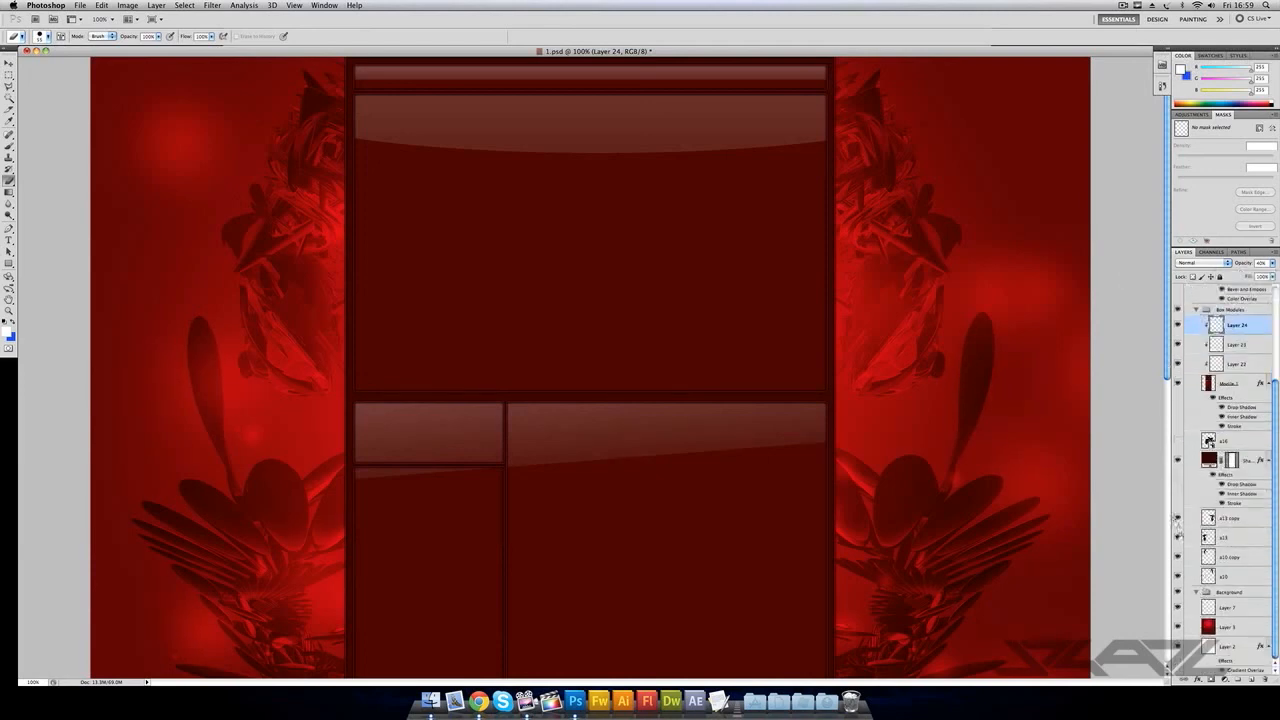
click(1177, 537)
click(1177, 519)
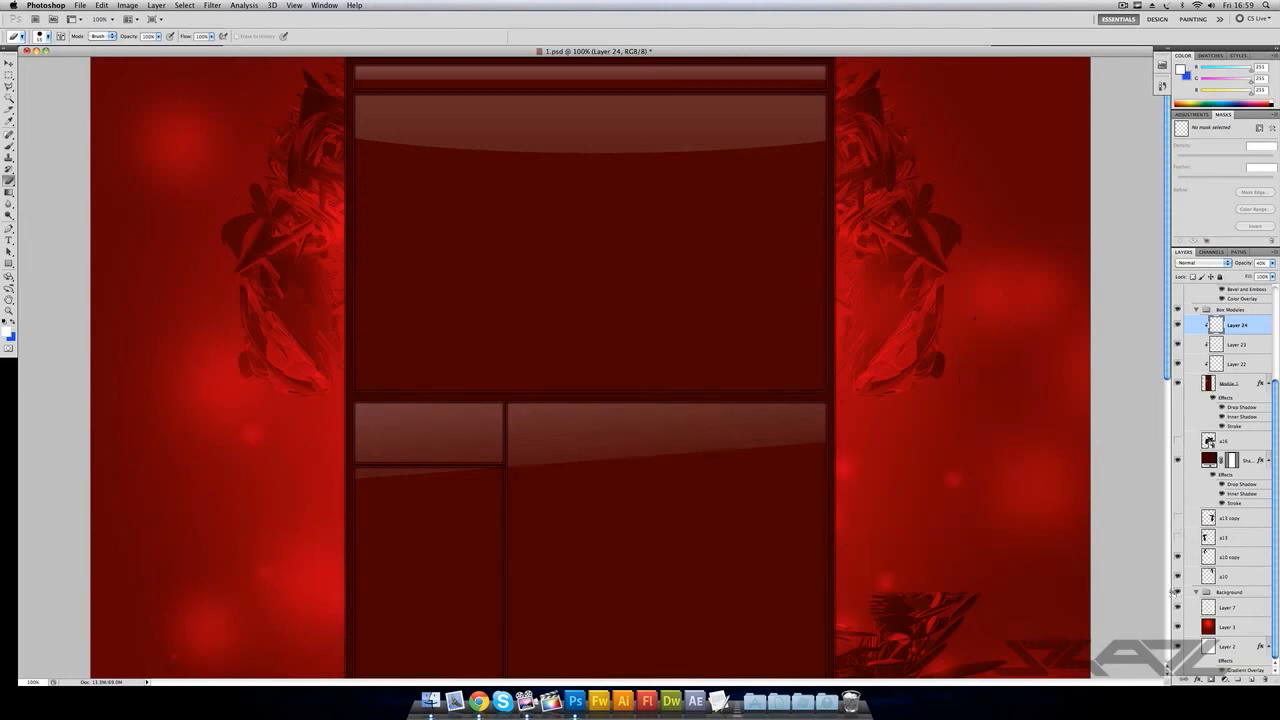
click(1177, 575)
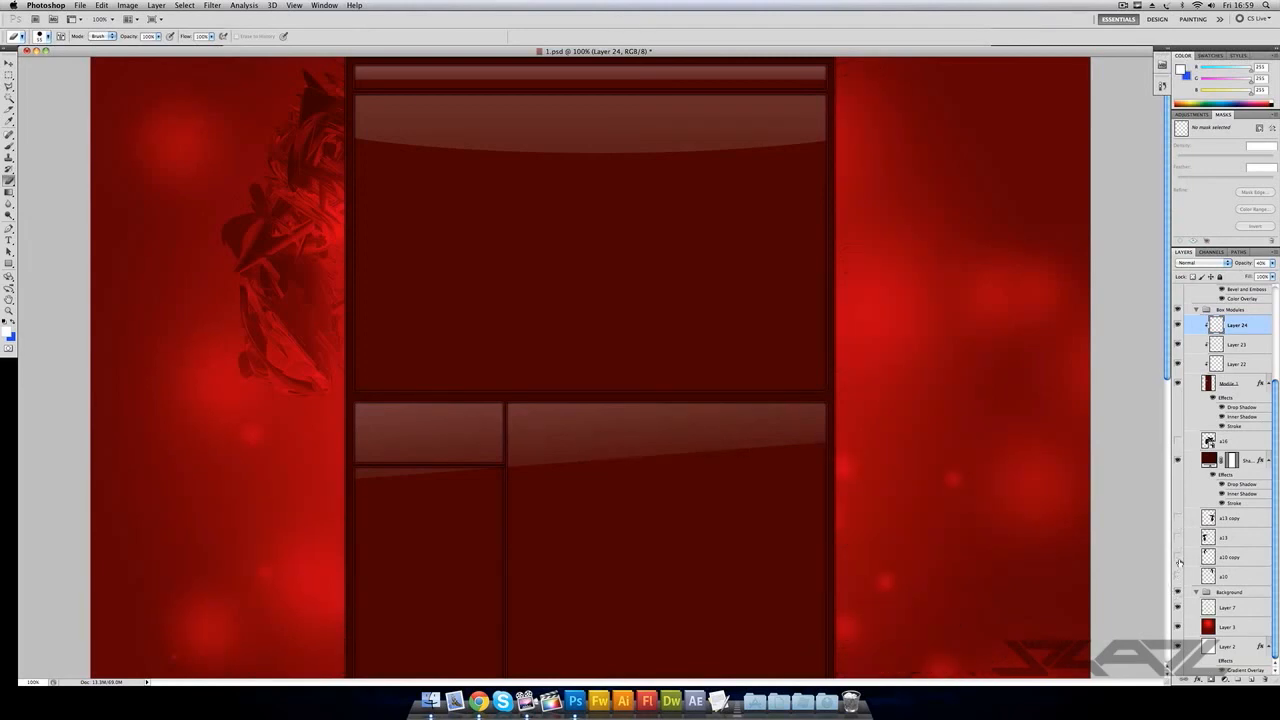
click(1177, 557)
click(1177, 626)
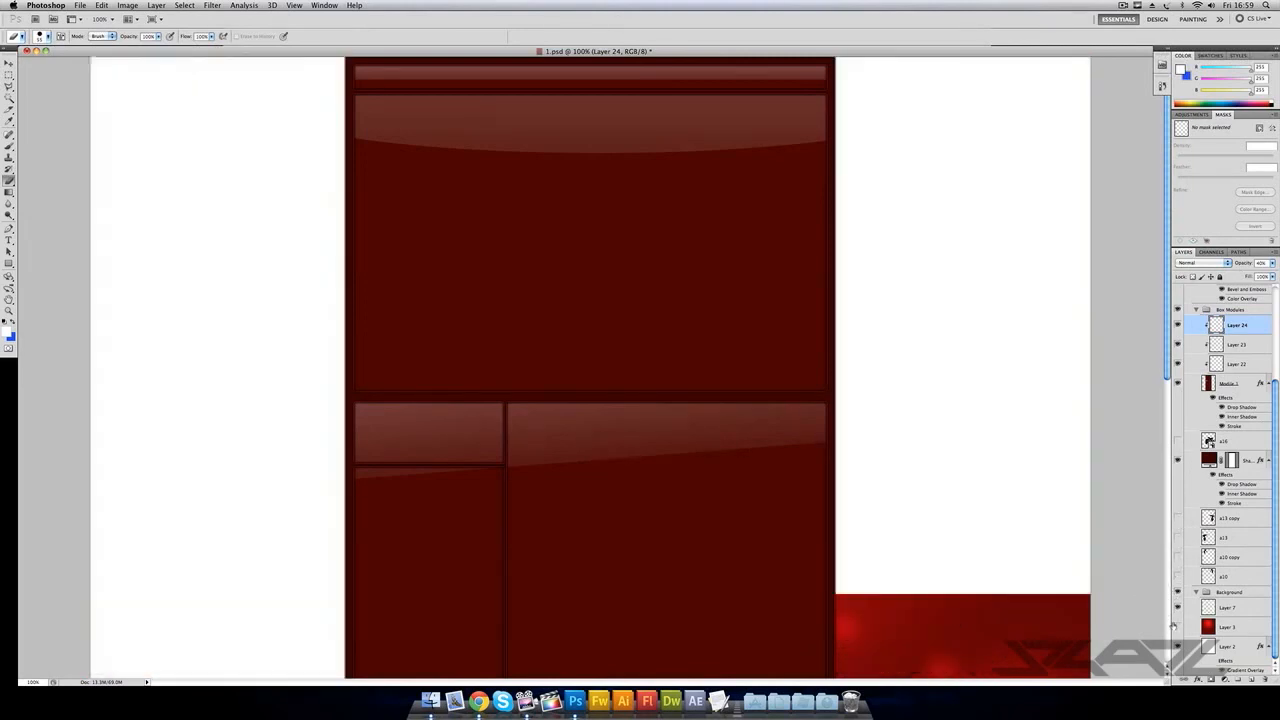
click(1177, 626)
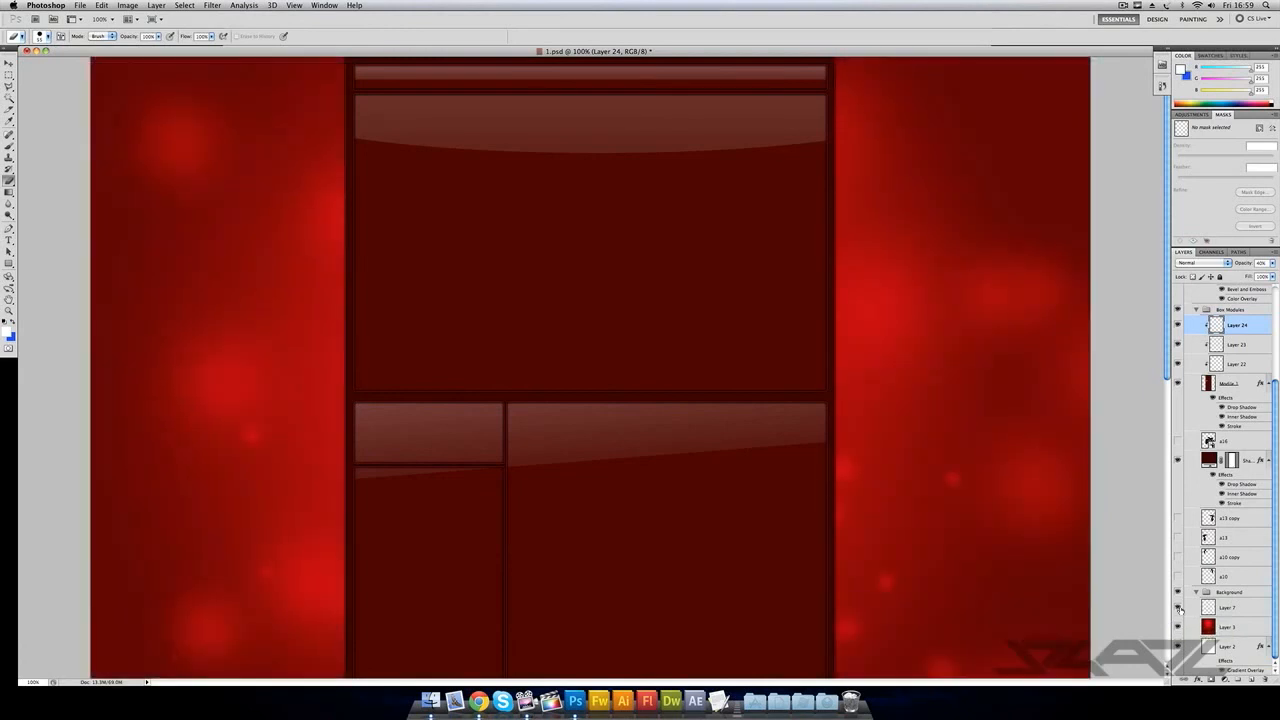
click(1178, 608)
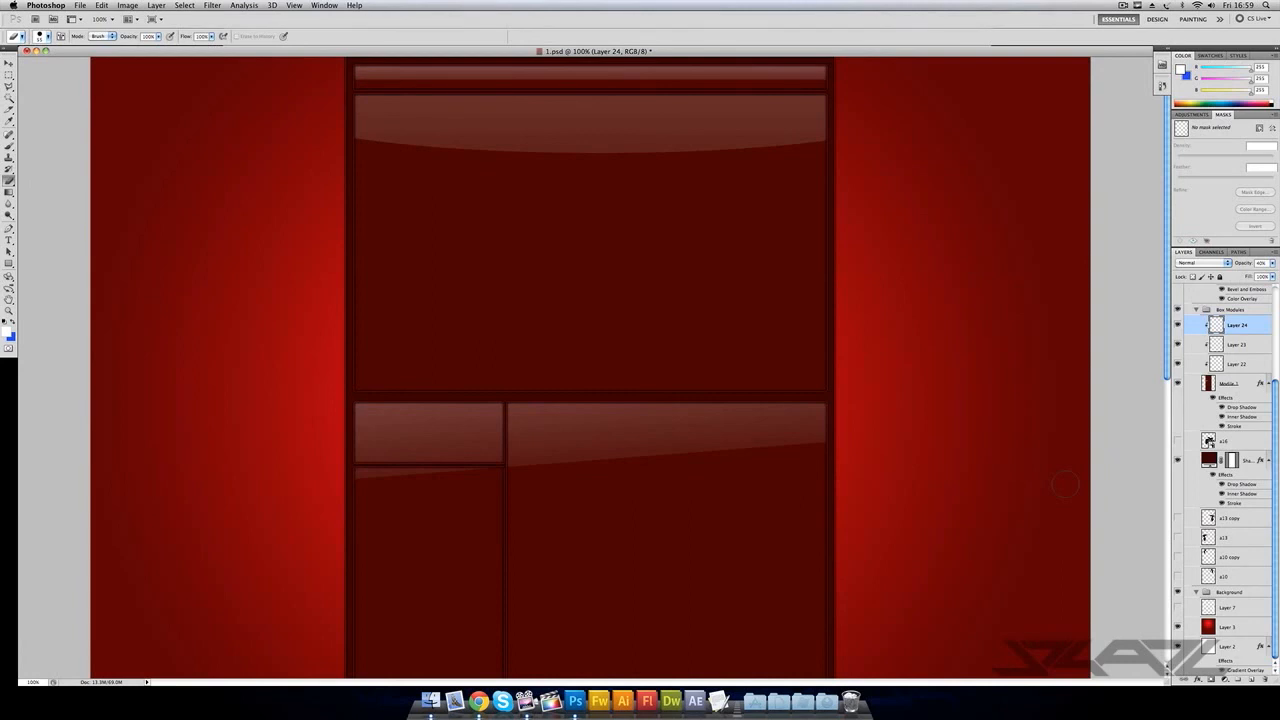
key(super+z)
key(super+z)
key(super+z)
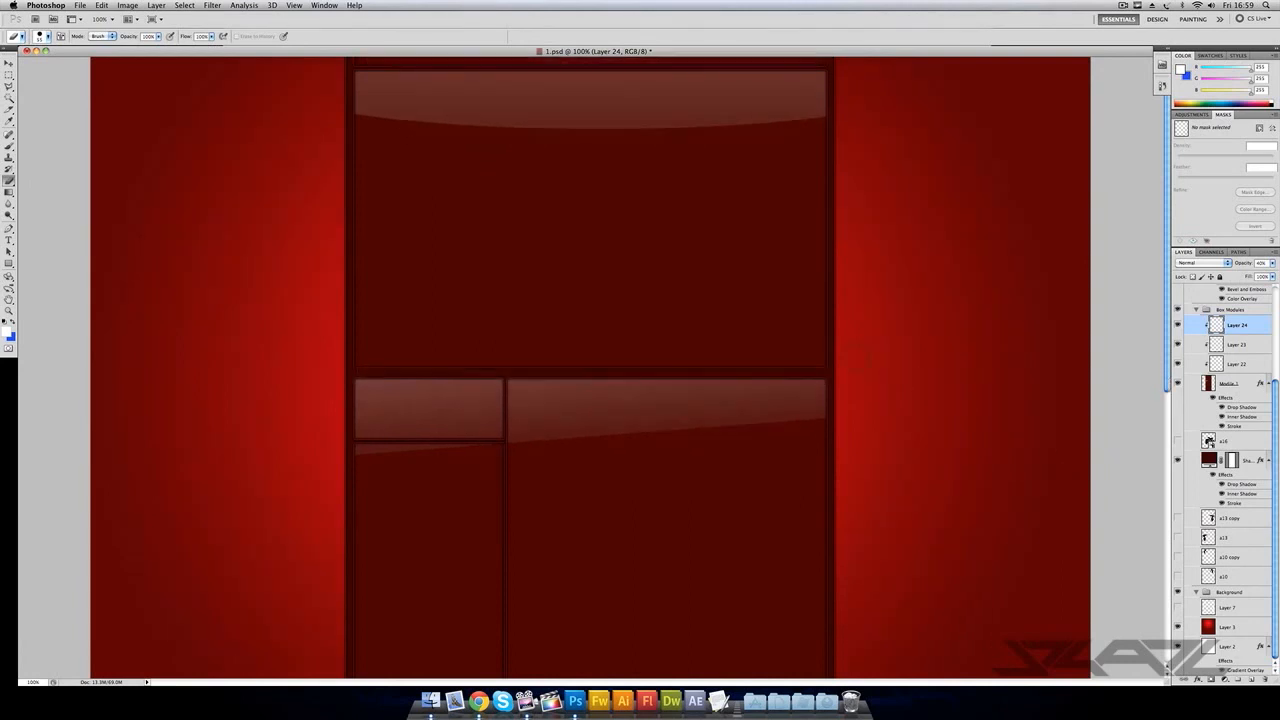
key(alt+super+z)
key(alt+super+z)
key(alt+super+z)
key(alt+super+z)
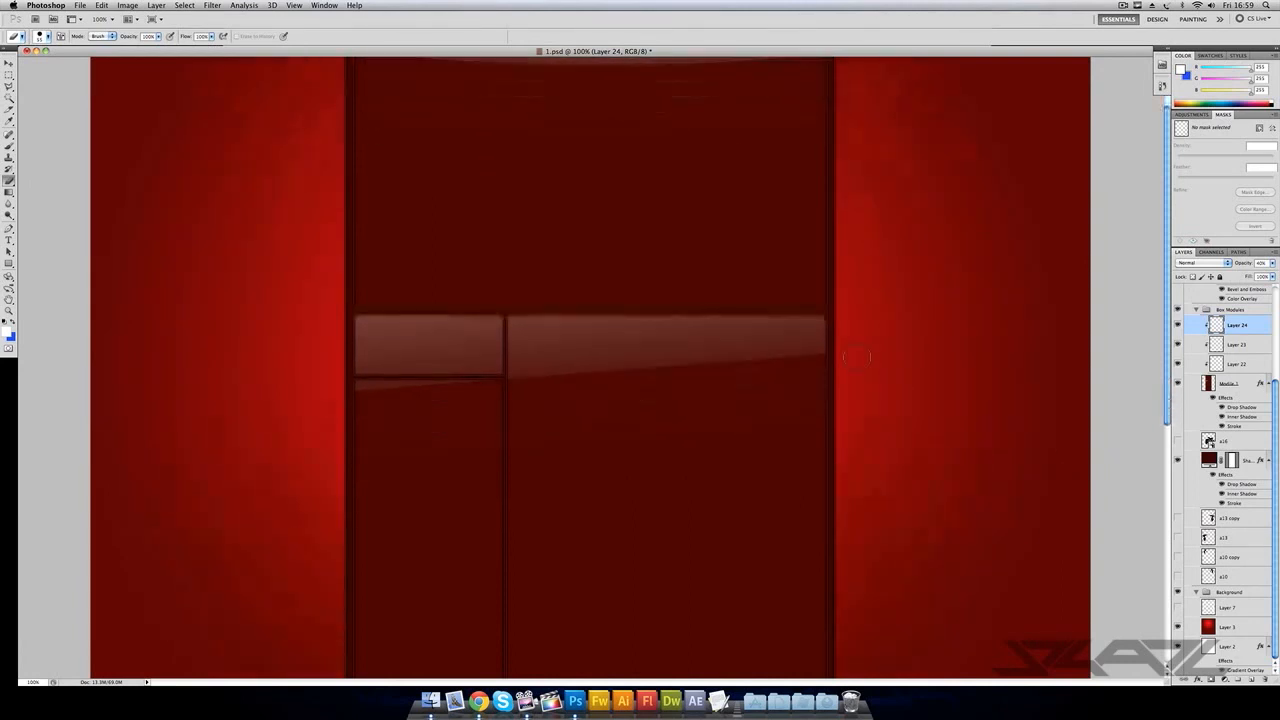
key(shift+super+z)
key(shift+super+z)
key(shift+super+z)
key(shift+super+z)
key(shift+super+z)
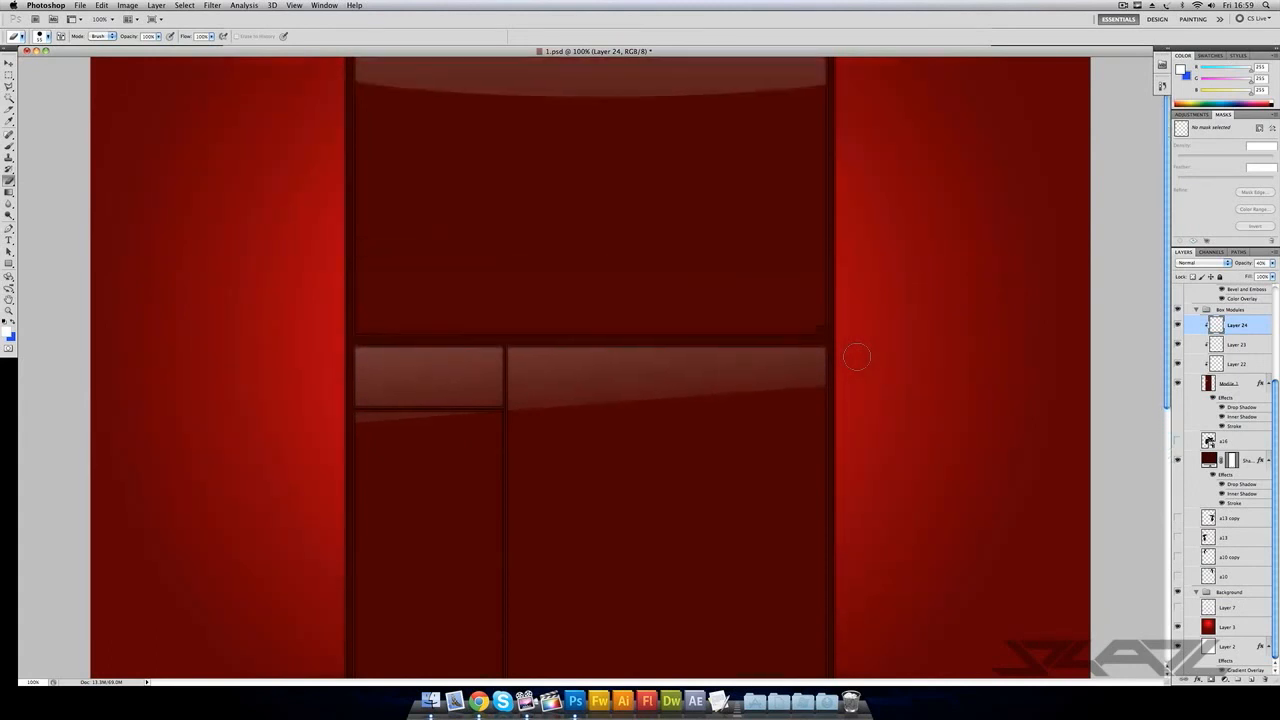